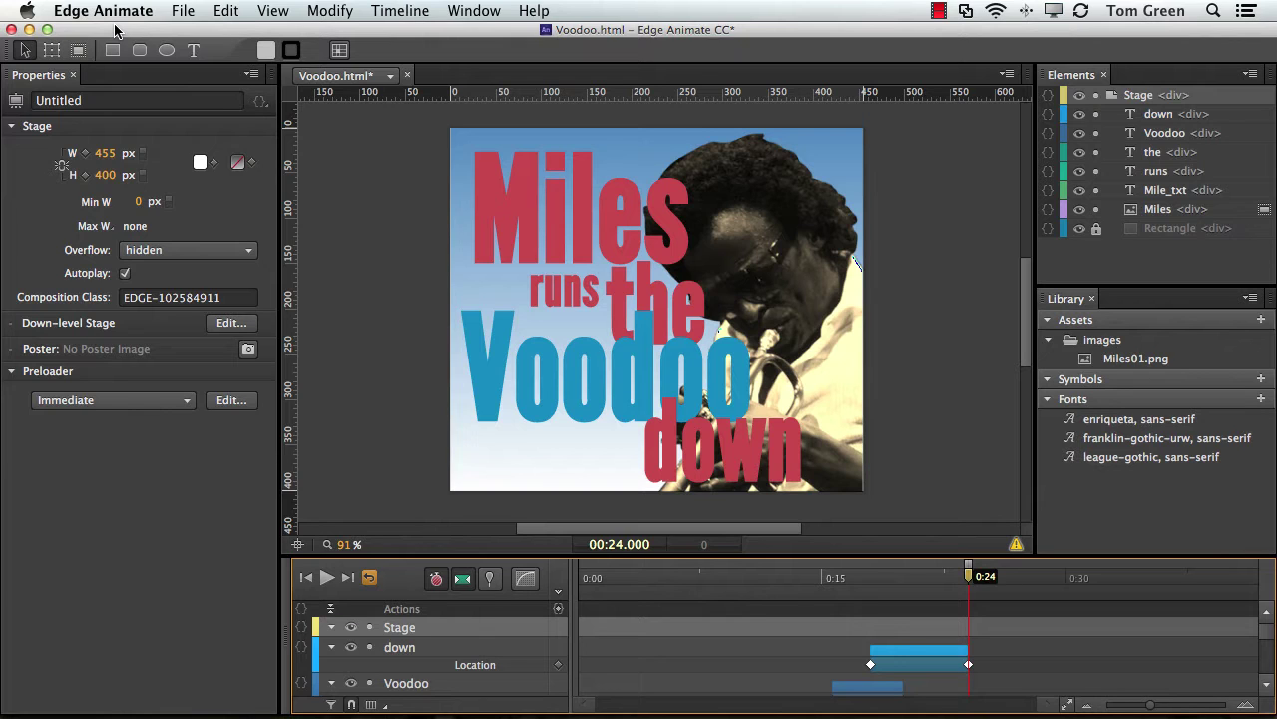
Glance at the audio editor and Edge Code, then switch Edge Animate to the Miles.html document.
click(342, 497)
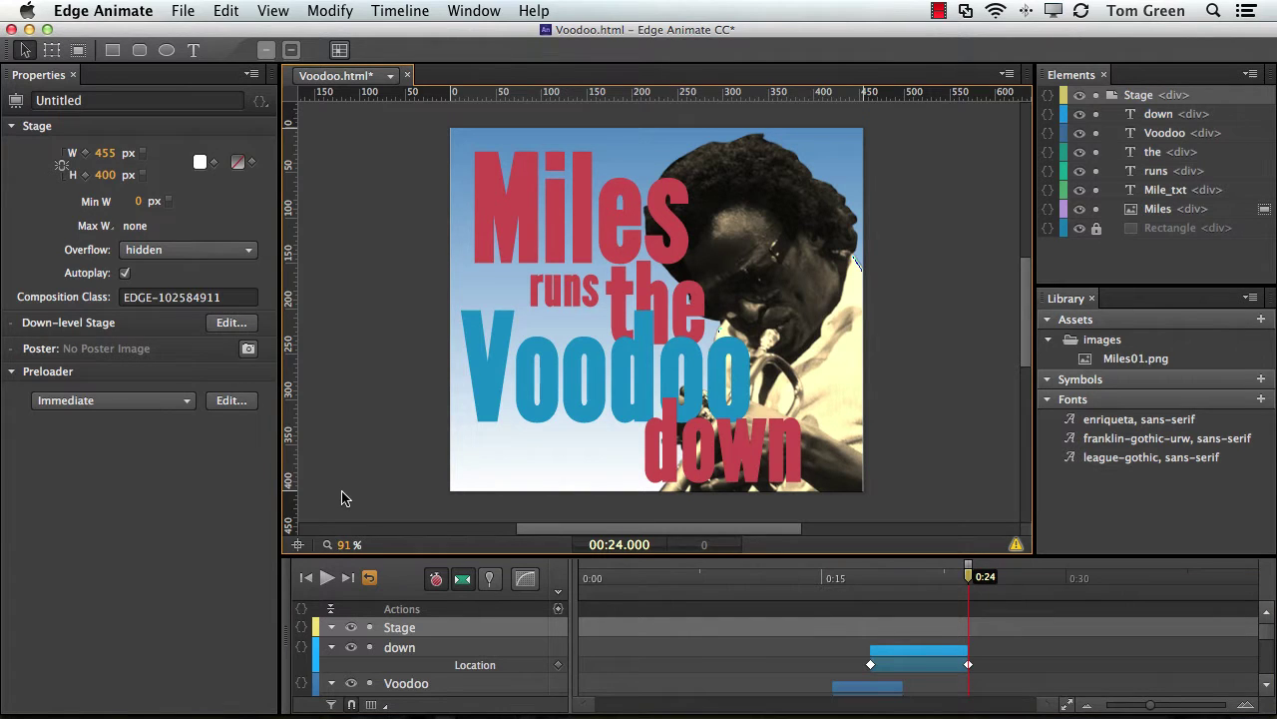
key(super+Tab)
key(super+Tab)
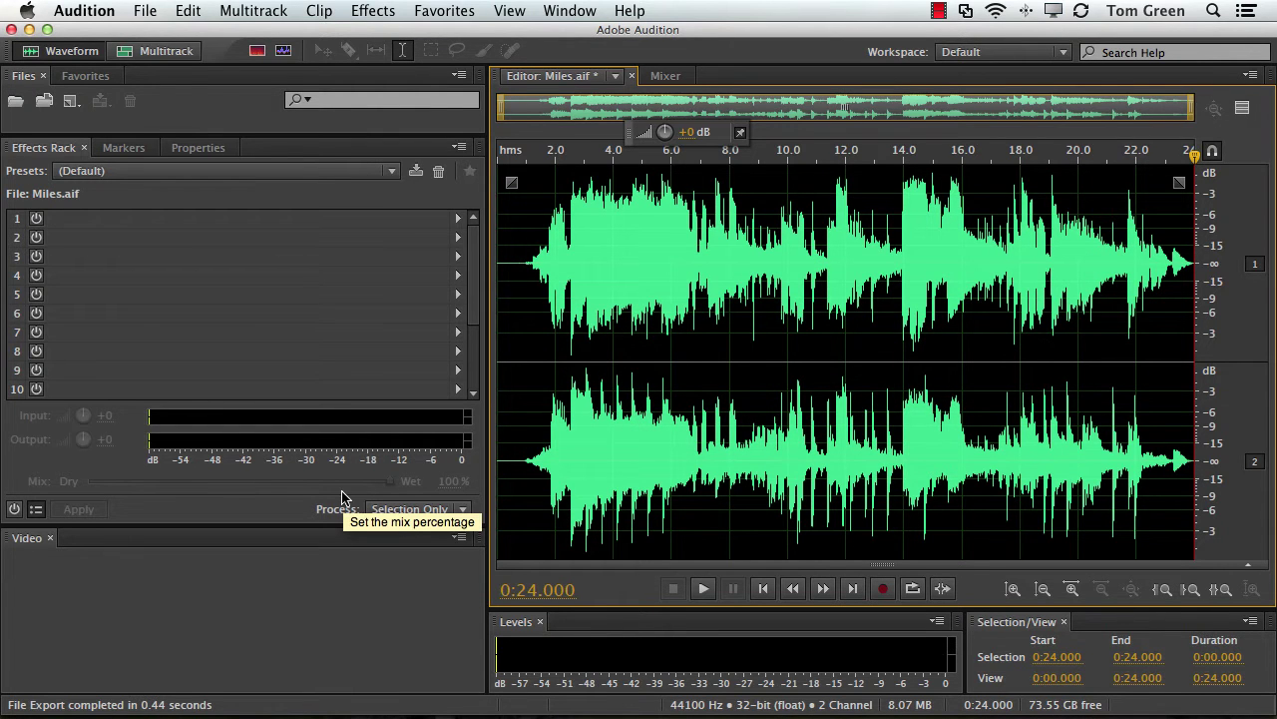
key(super+Tab)
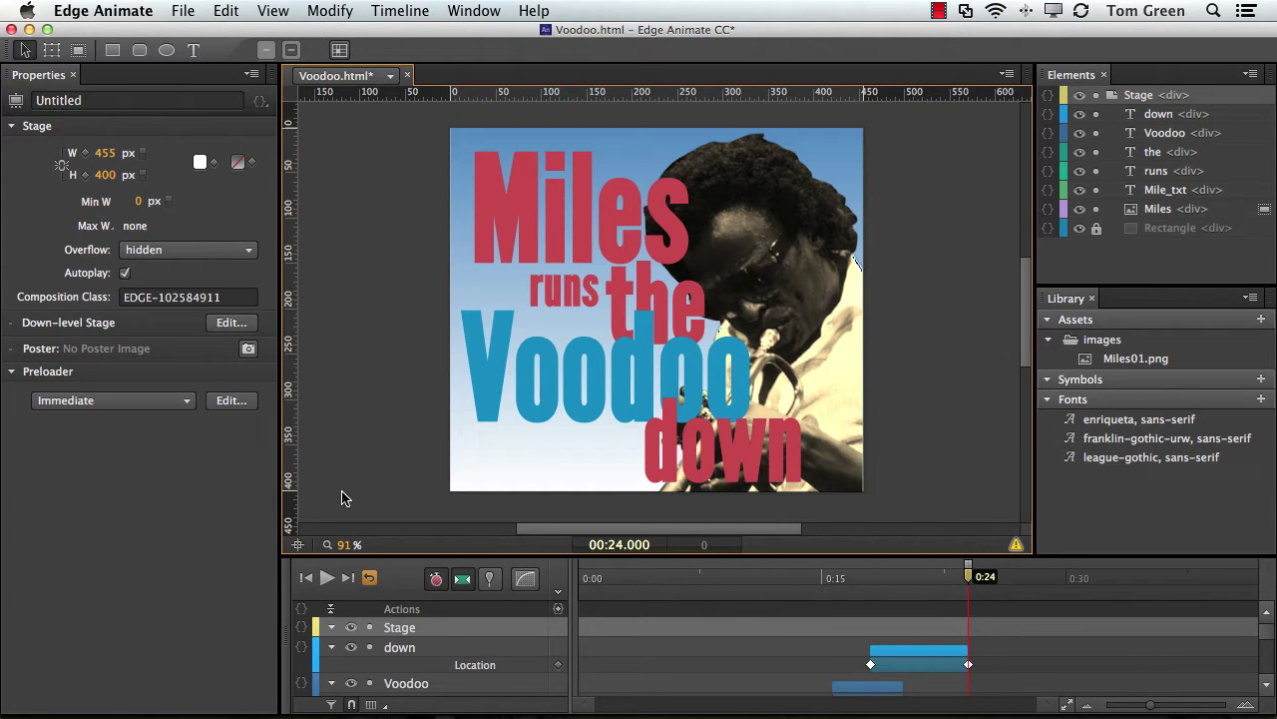
key(super+Tab)
key(super+Tab)
key(super+Tab)
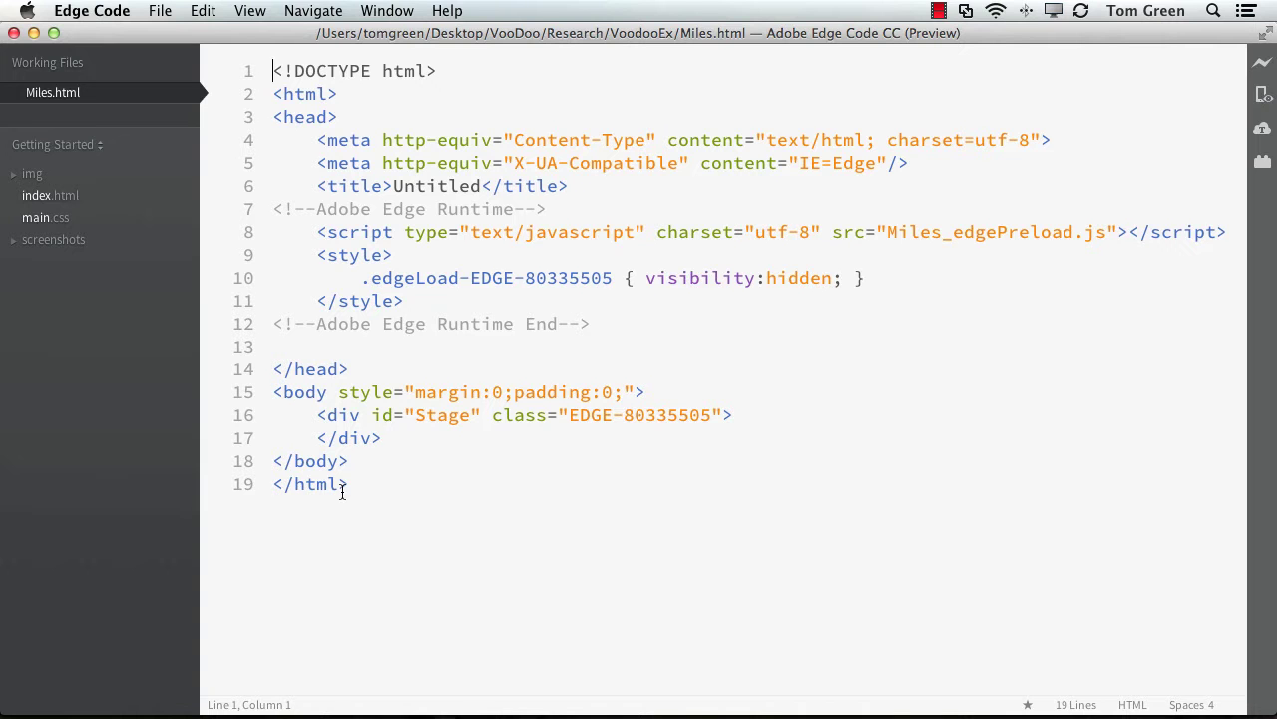
key(super+Tab)
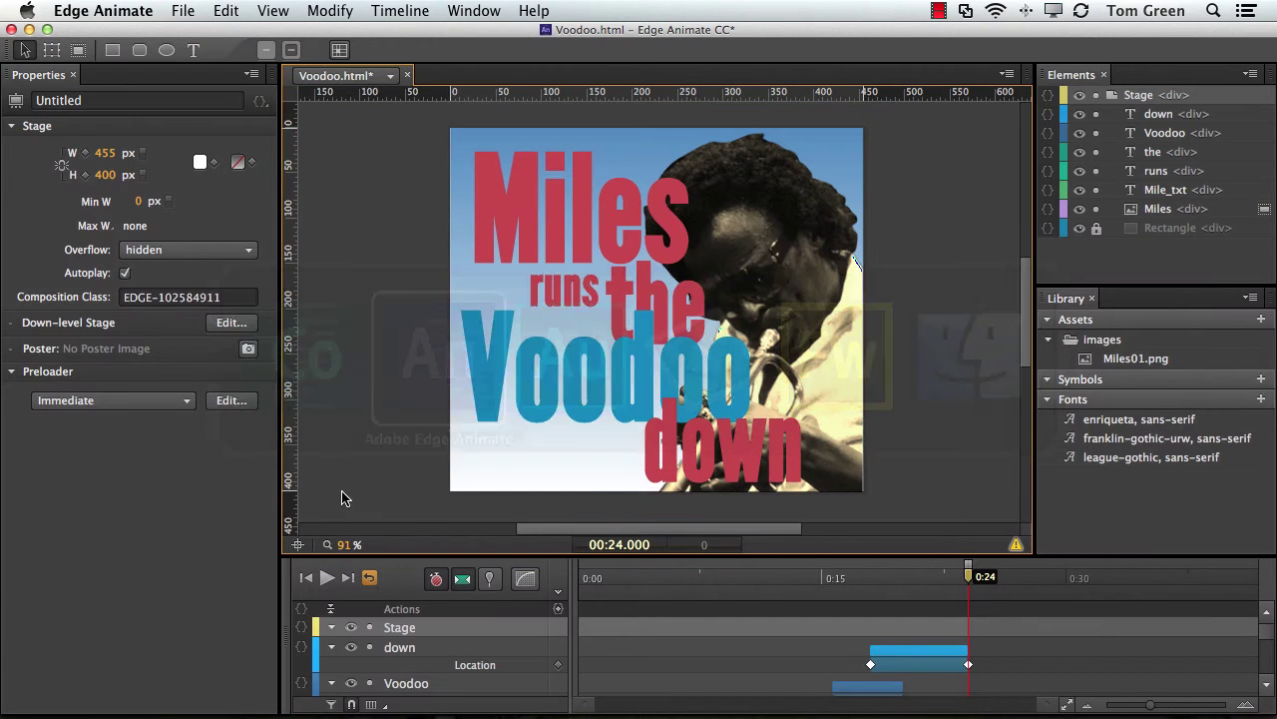
click(390, 76)
click(385, 100)
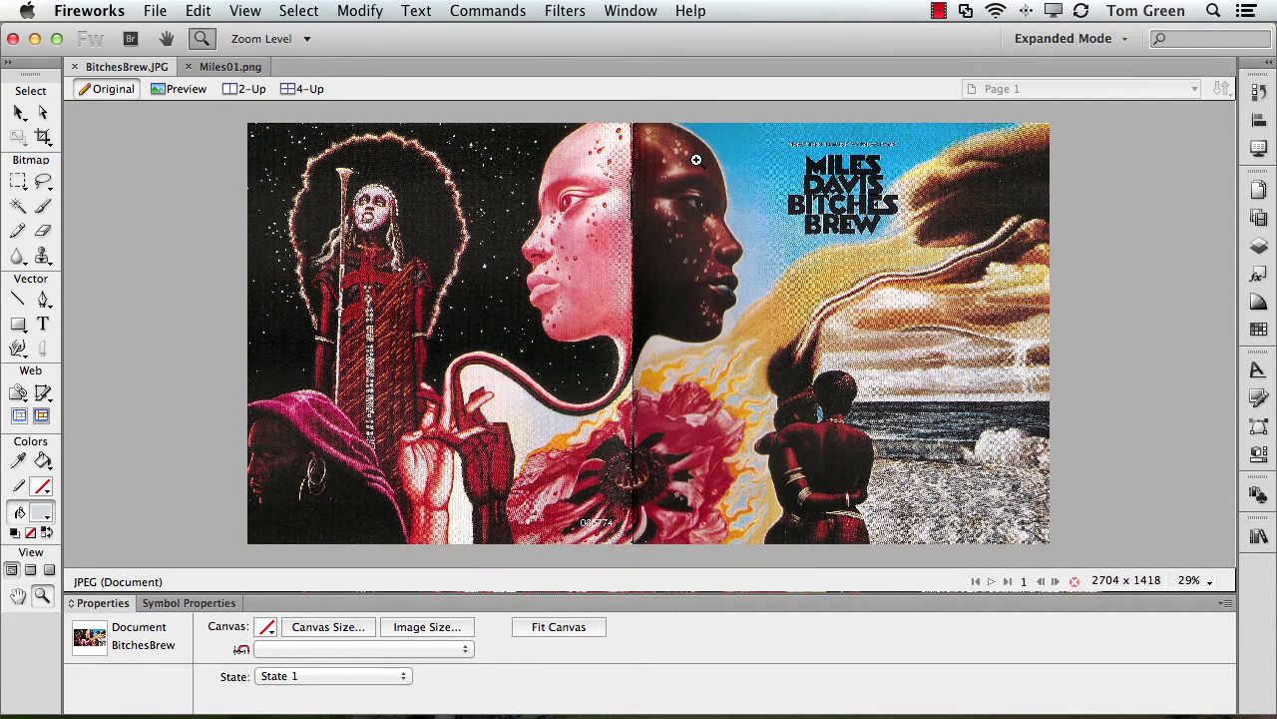
In Fireworks, view Miles01.png and the BitchesBrew.JPG cover, then return to Edge Animate.
click(224, 67)
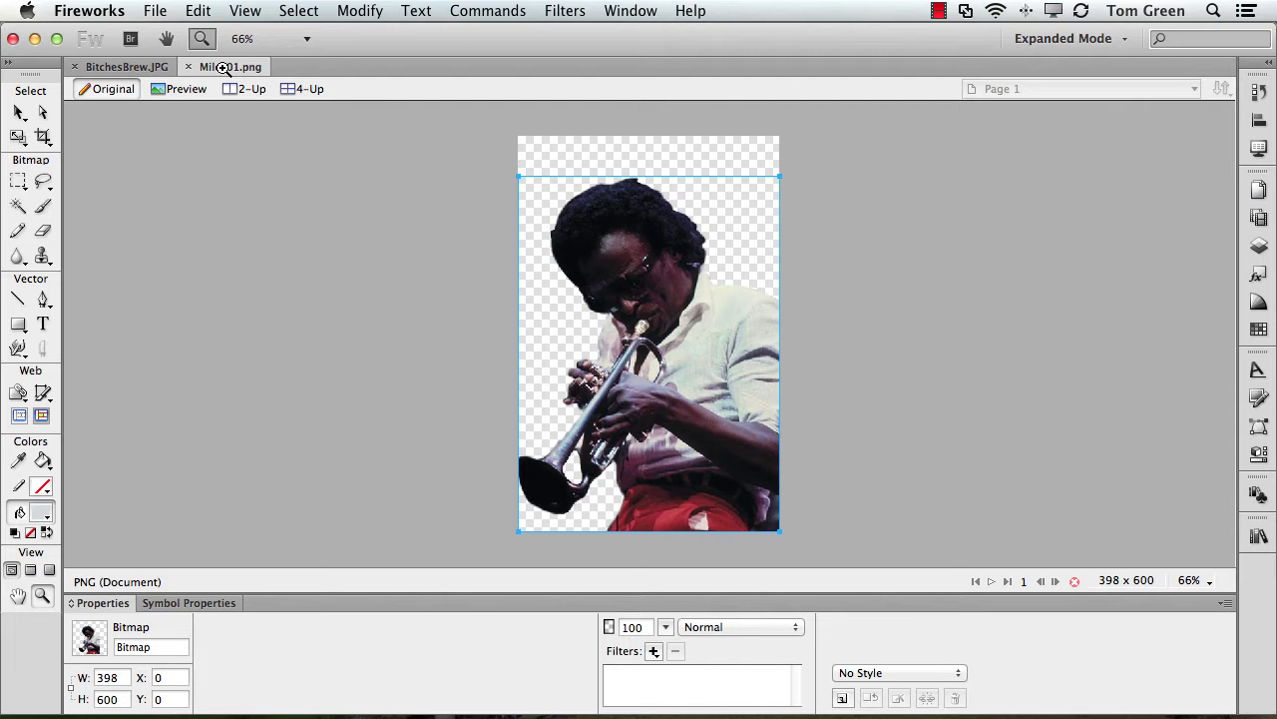
key(ctrl+Tab)
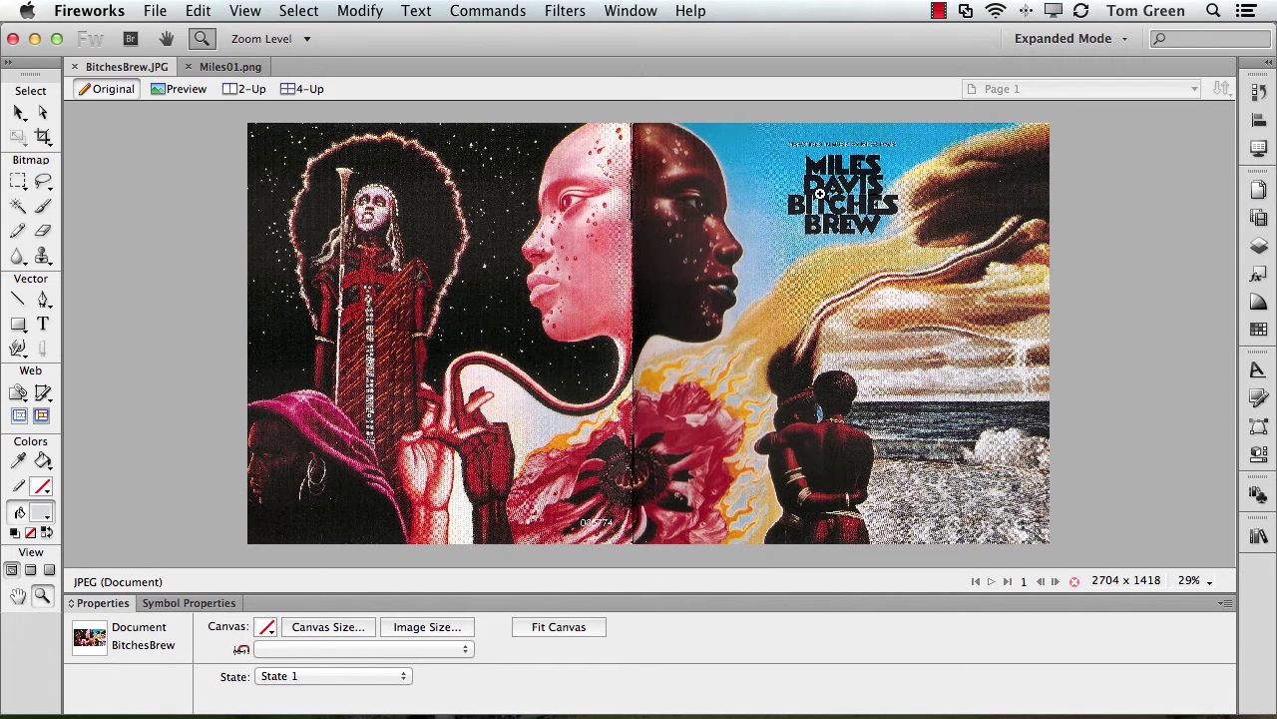
key(super+Tab)
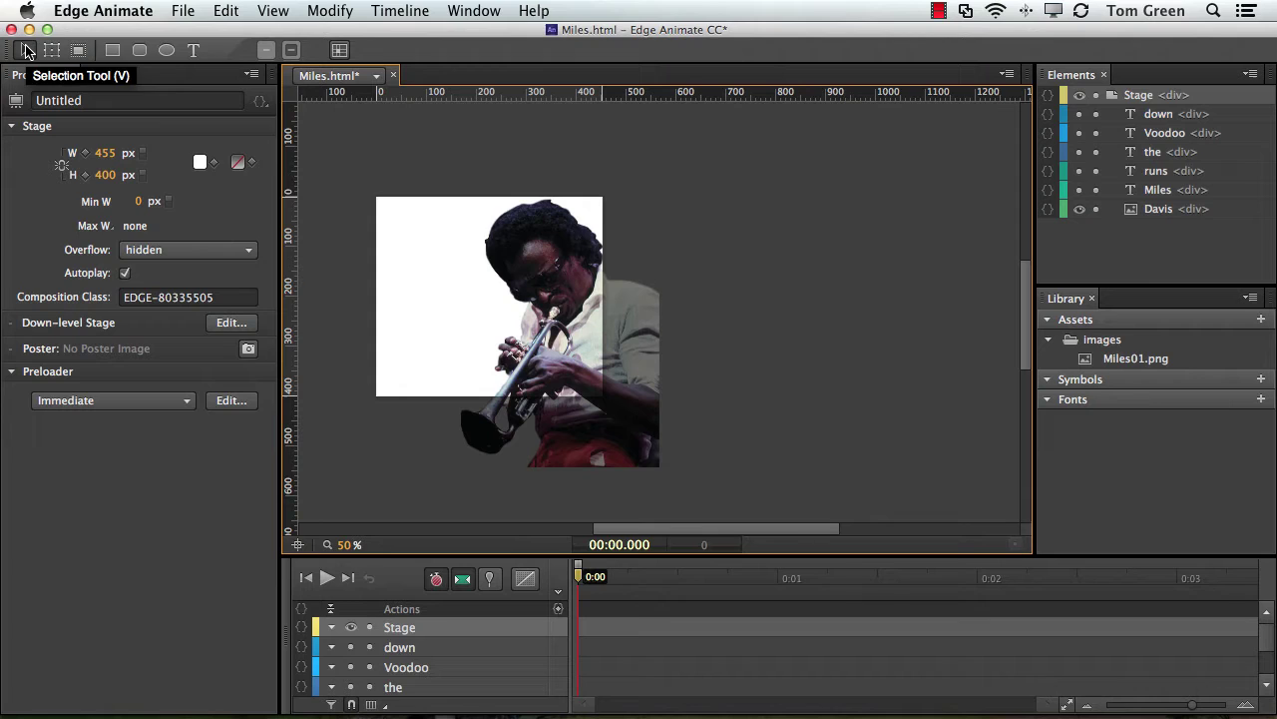
Draw a rectangle spanning the whole 455 x 400 px stage with the Rectangle Tool.
click(114, 54)
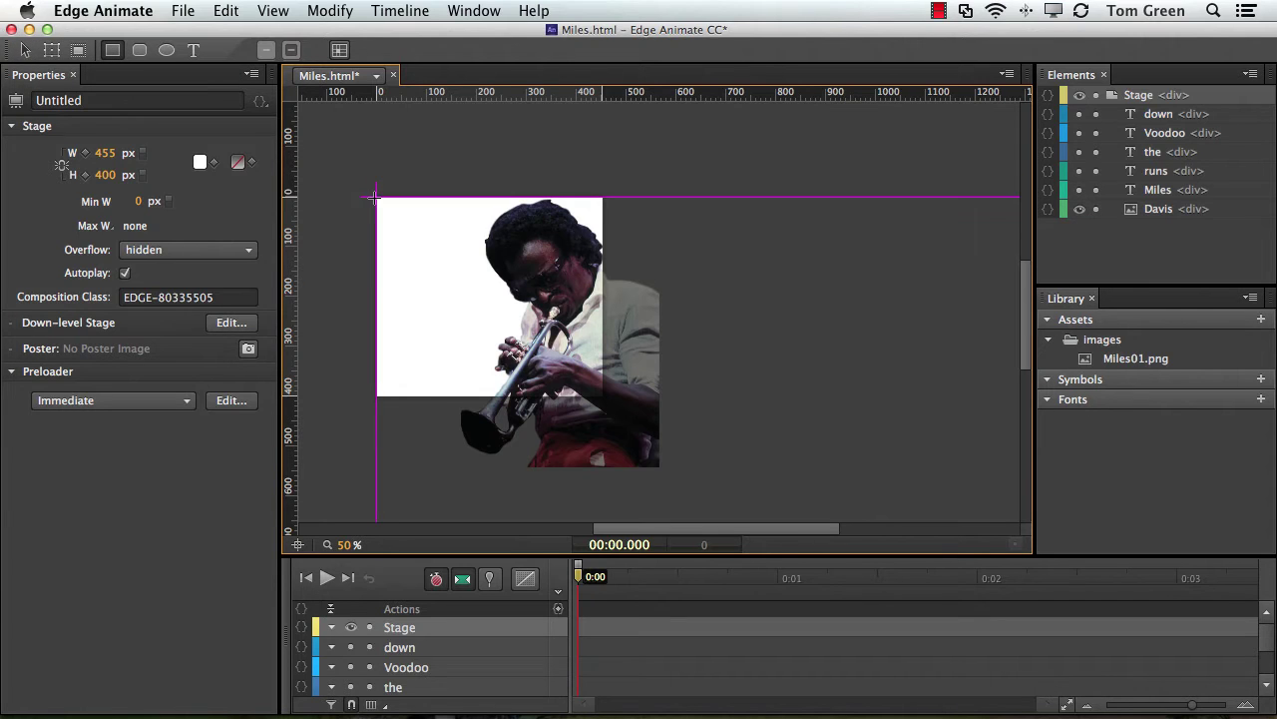
drag(374, 196, 602, 395)
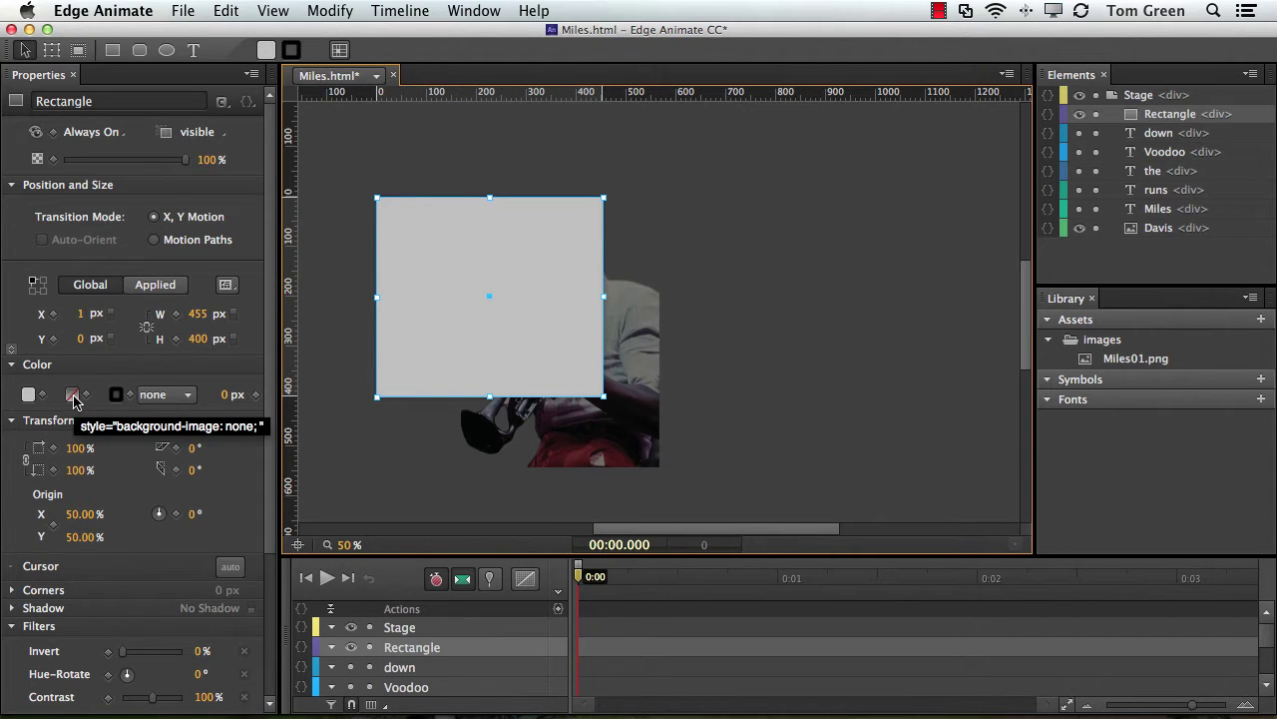
Give the rectangle a linear gradient fill with its top stop set to rgba(85,139,187).
click(73, 396)
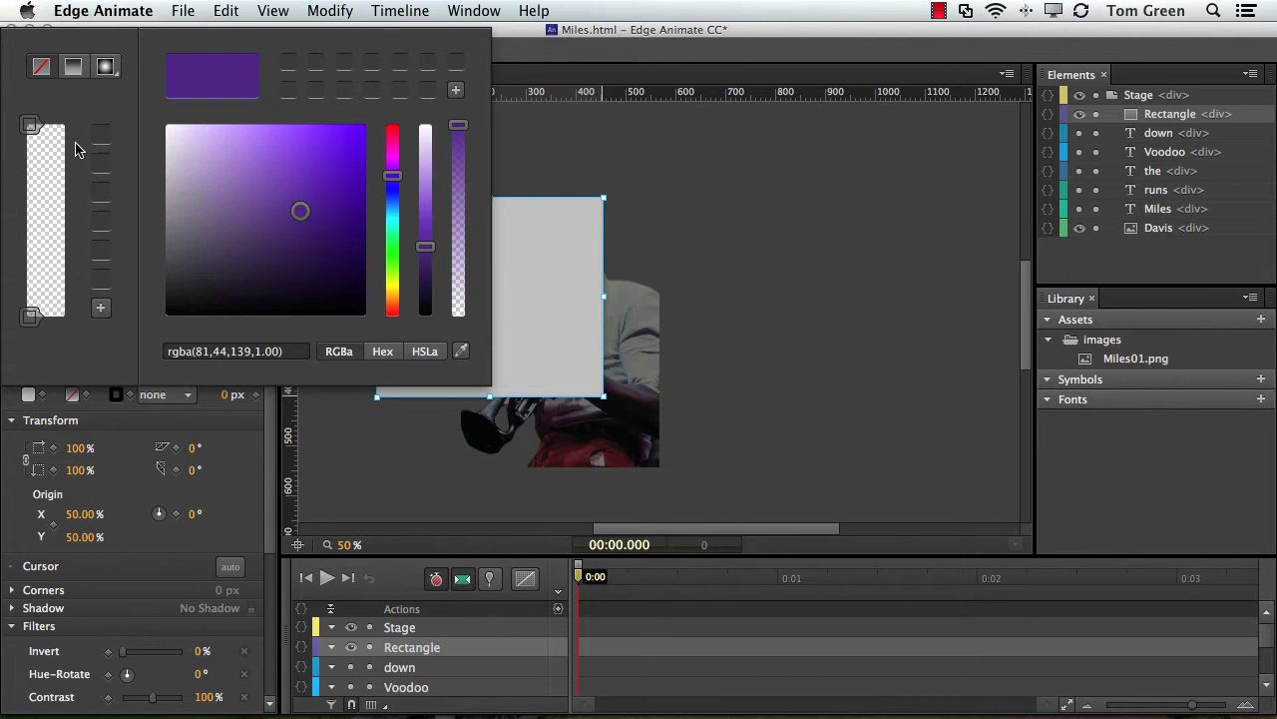
click(73, 70)
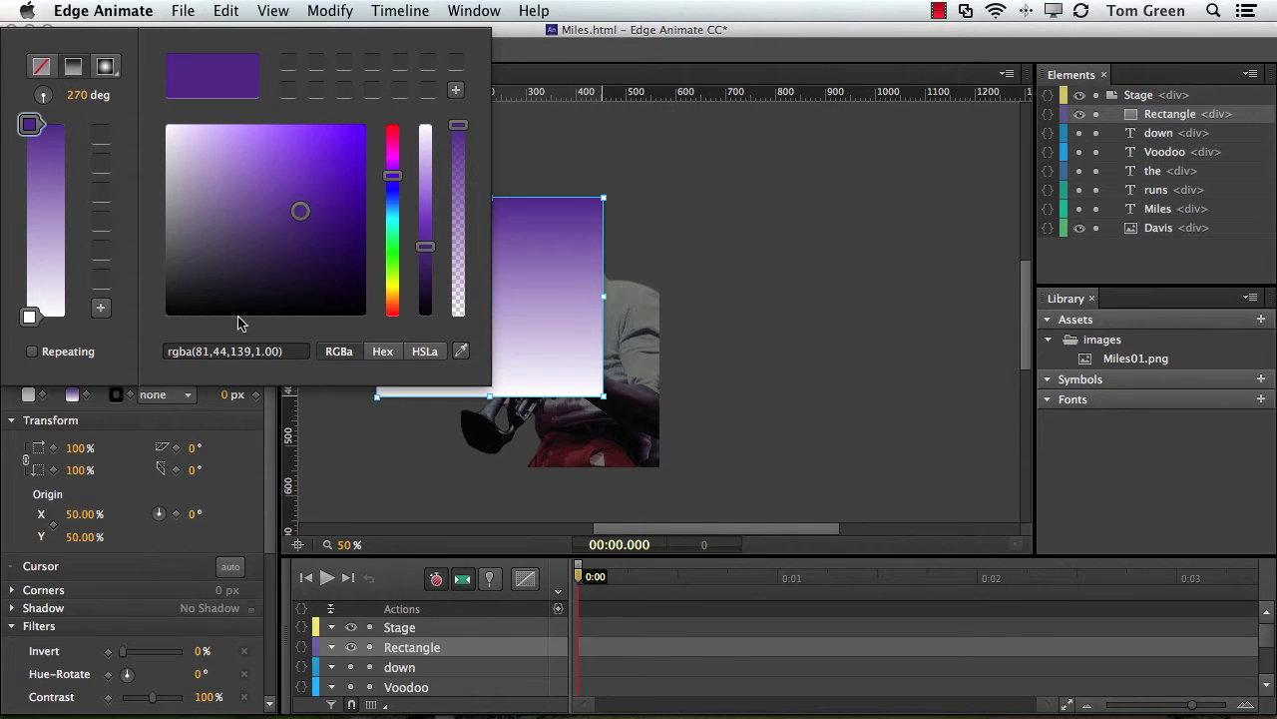
click(215, 355)
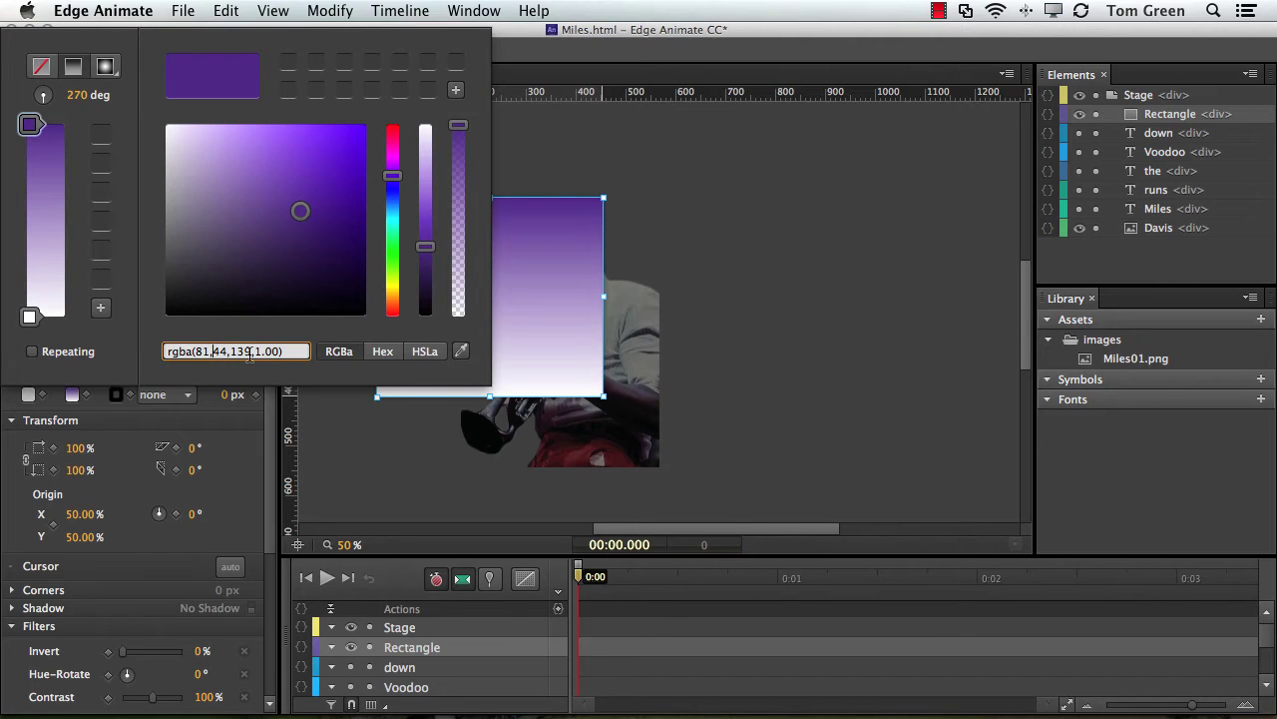
drag(249, 354, 198, 350)
text(85,139,187,1)
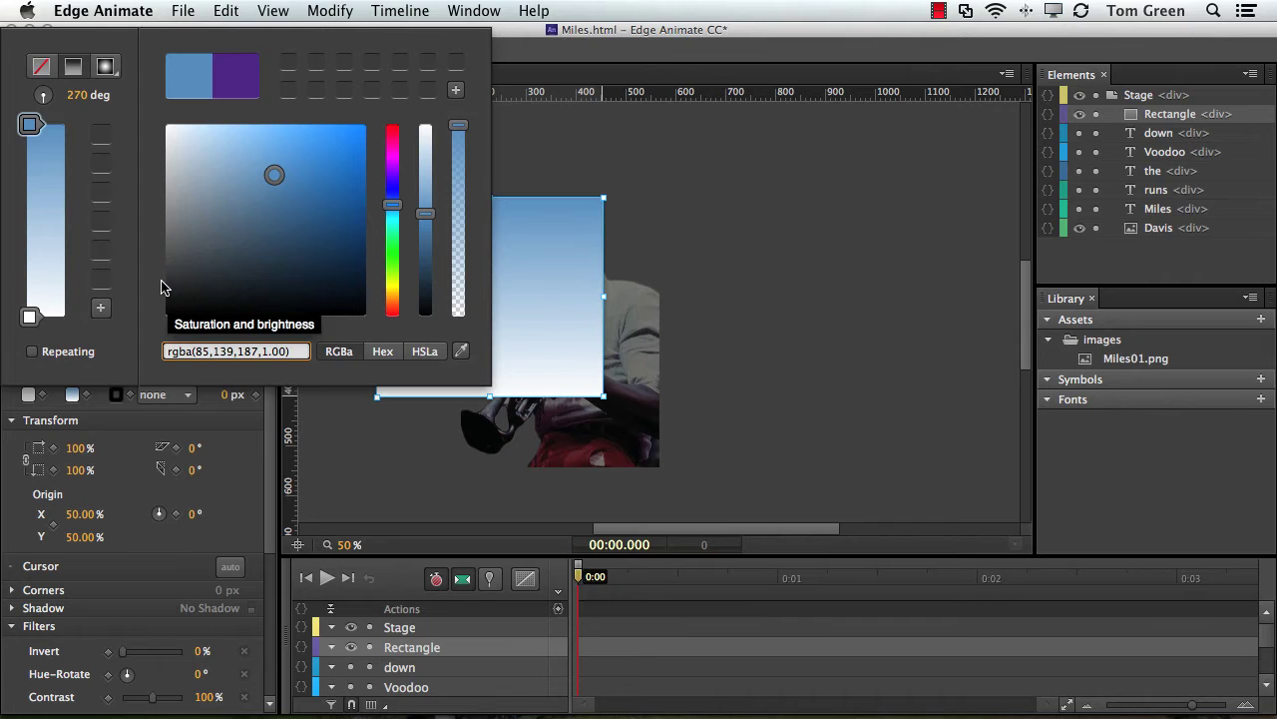
key(Escape)
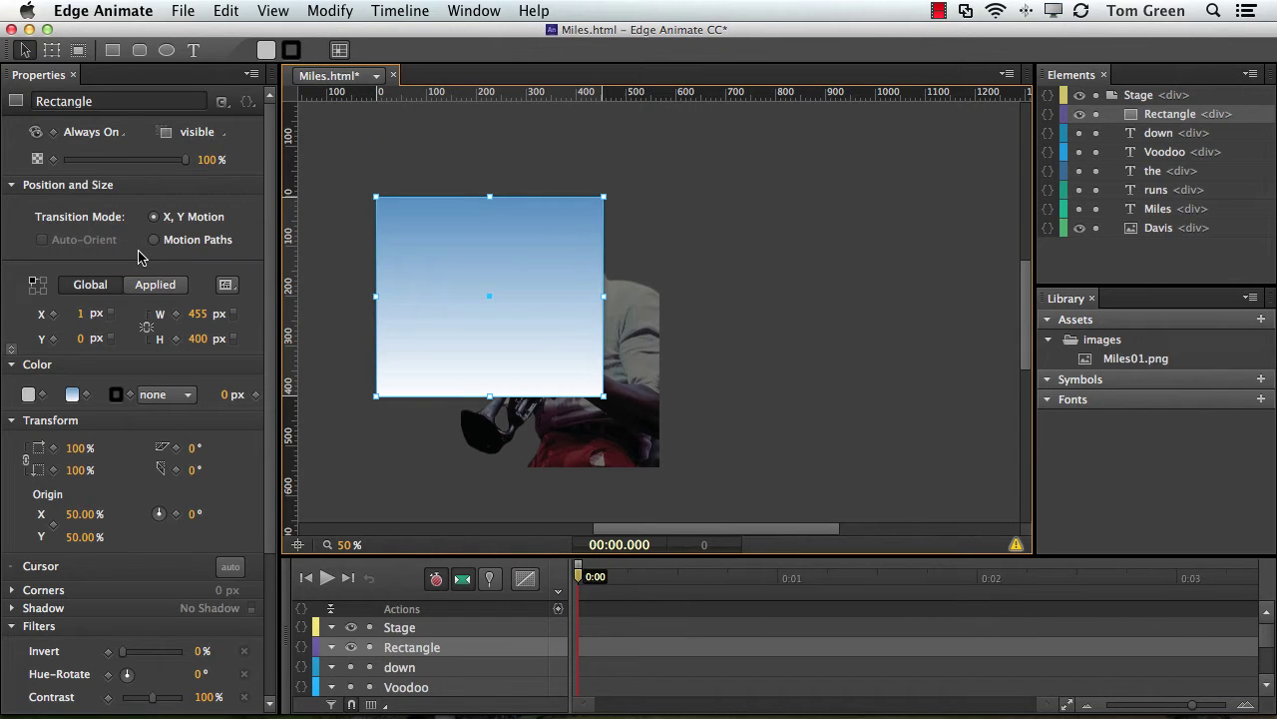
Move the Rectangle layer beneath Davis in the Elements panel, then select the Davis photo.
scroll(485, 313, left, 1)
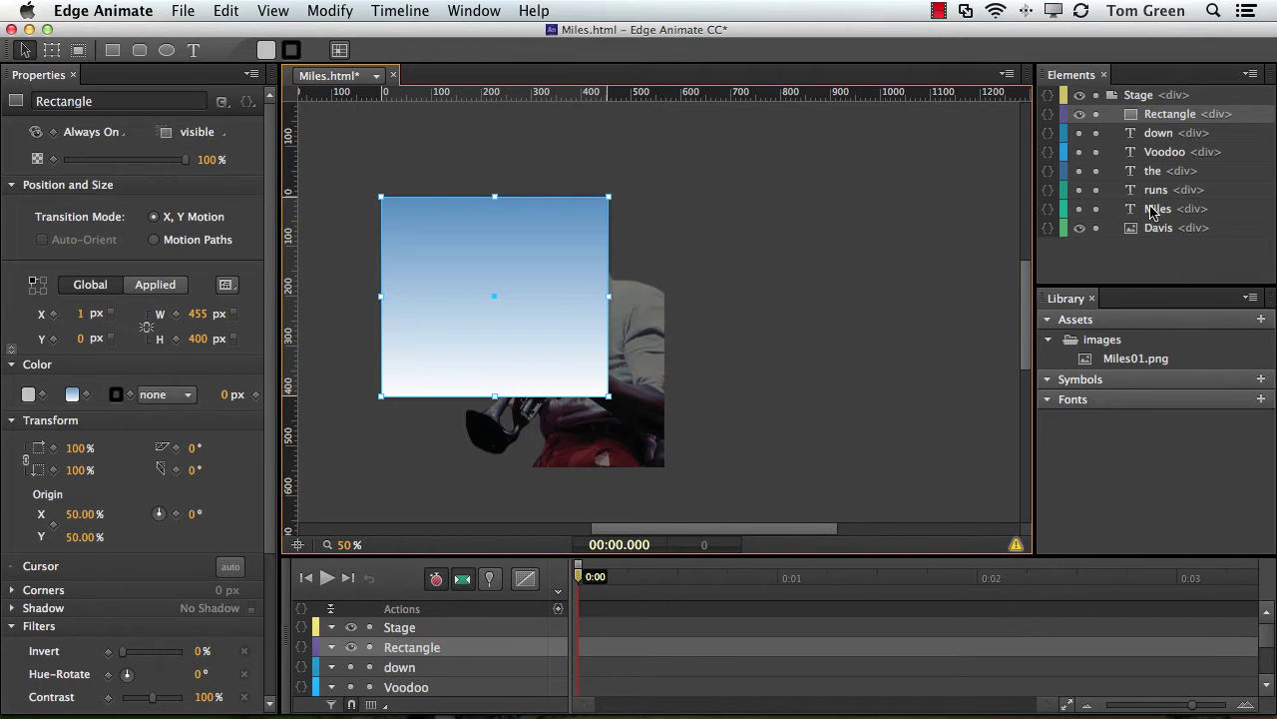
click(1174, 120)
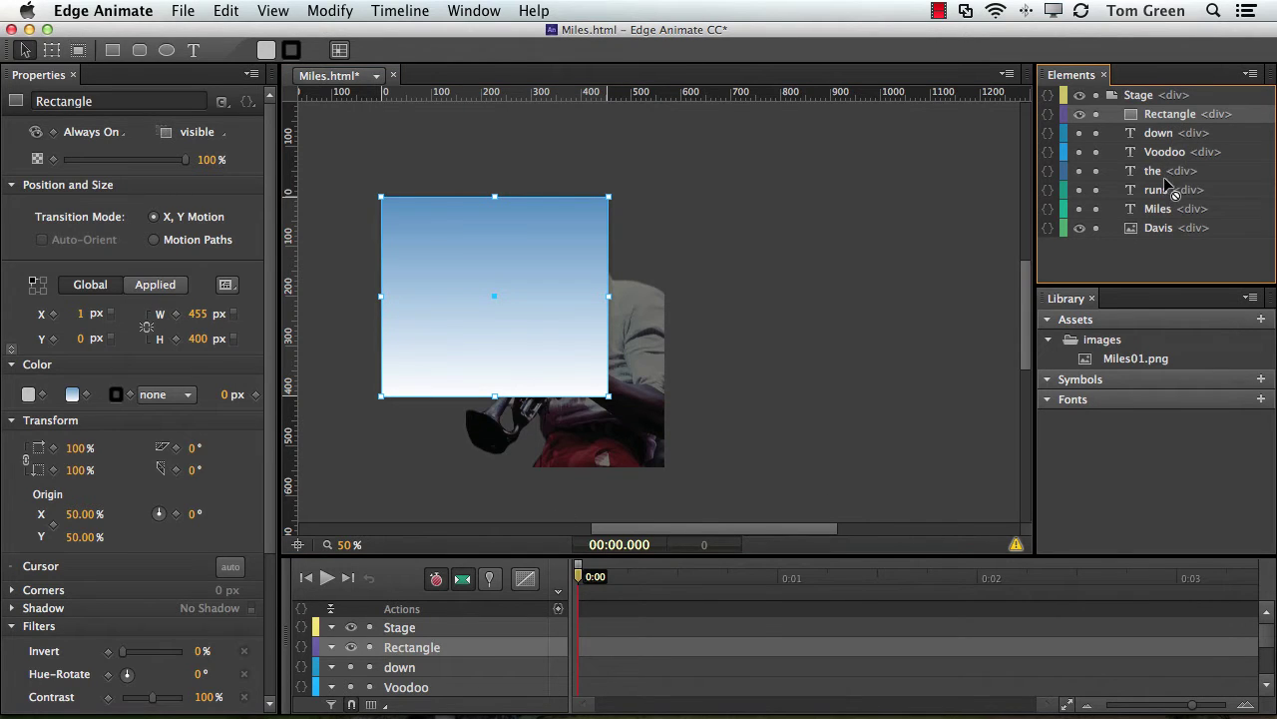
drag(1157, 232, 1155, 237)
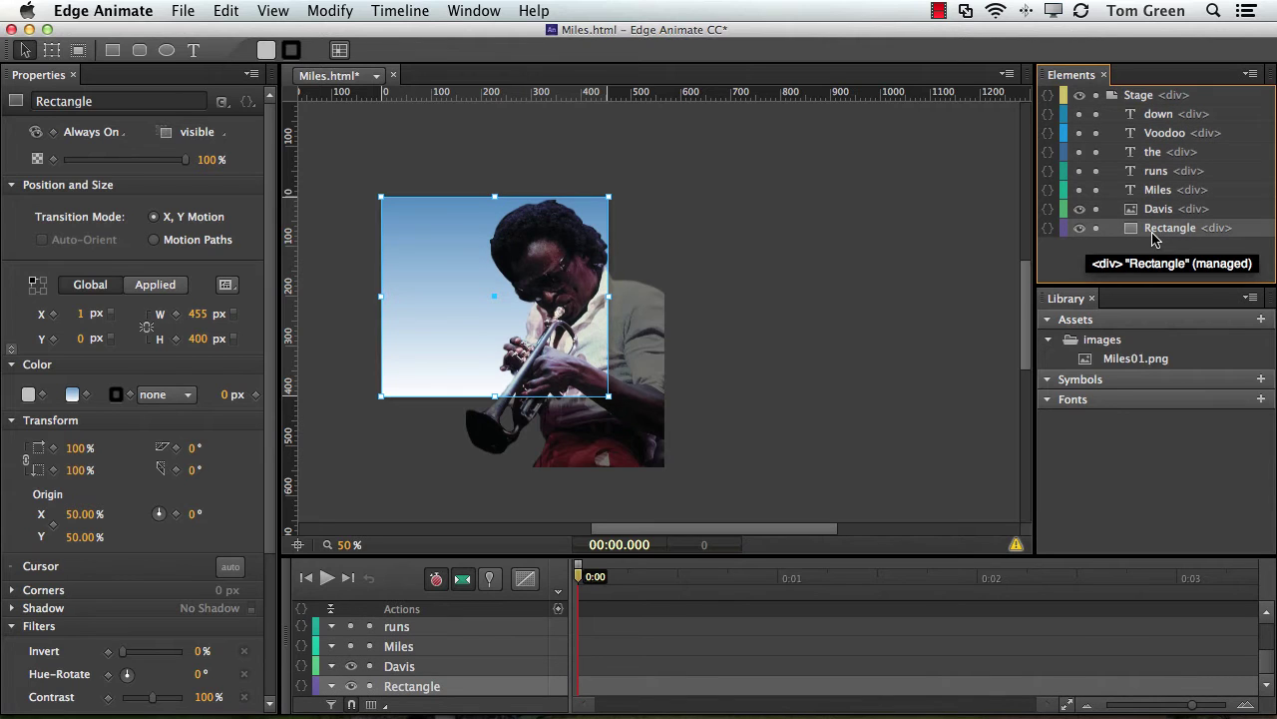
click(713, 432)
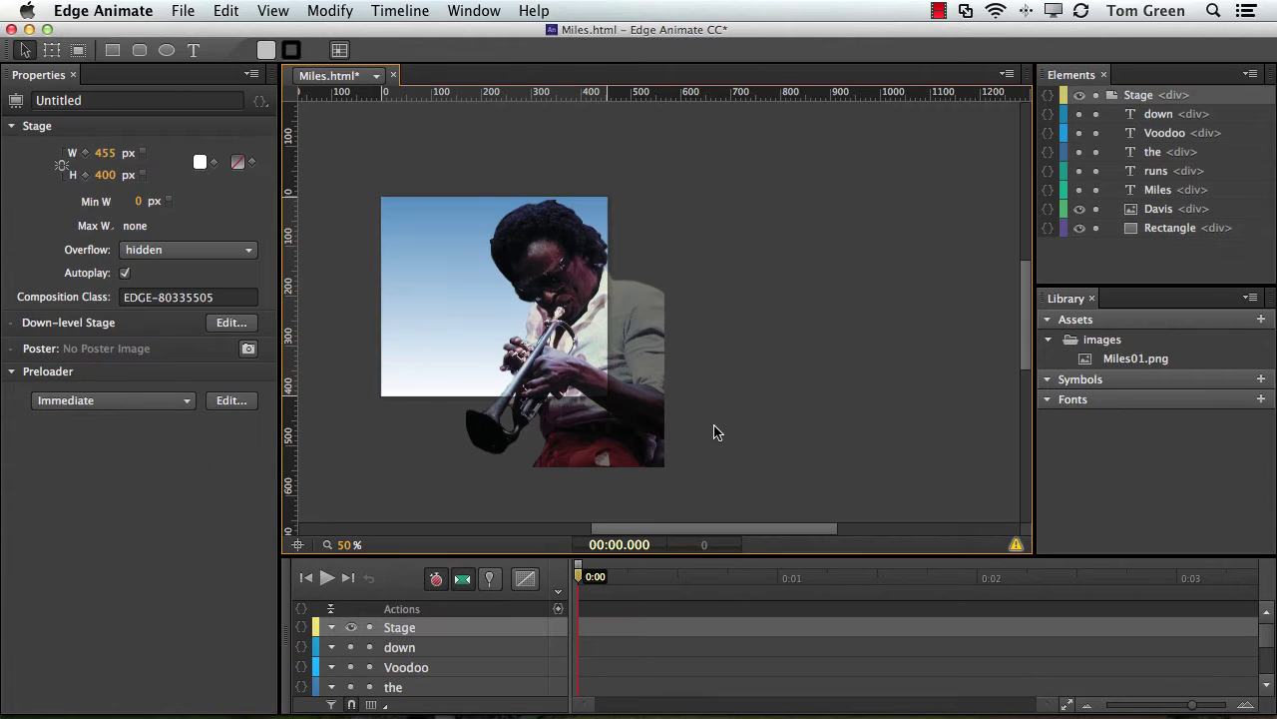
click(631, 413)
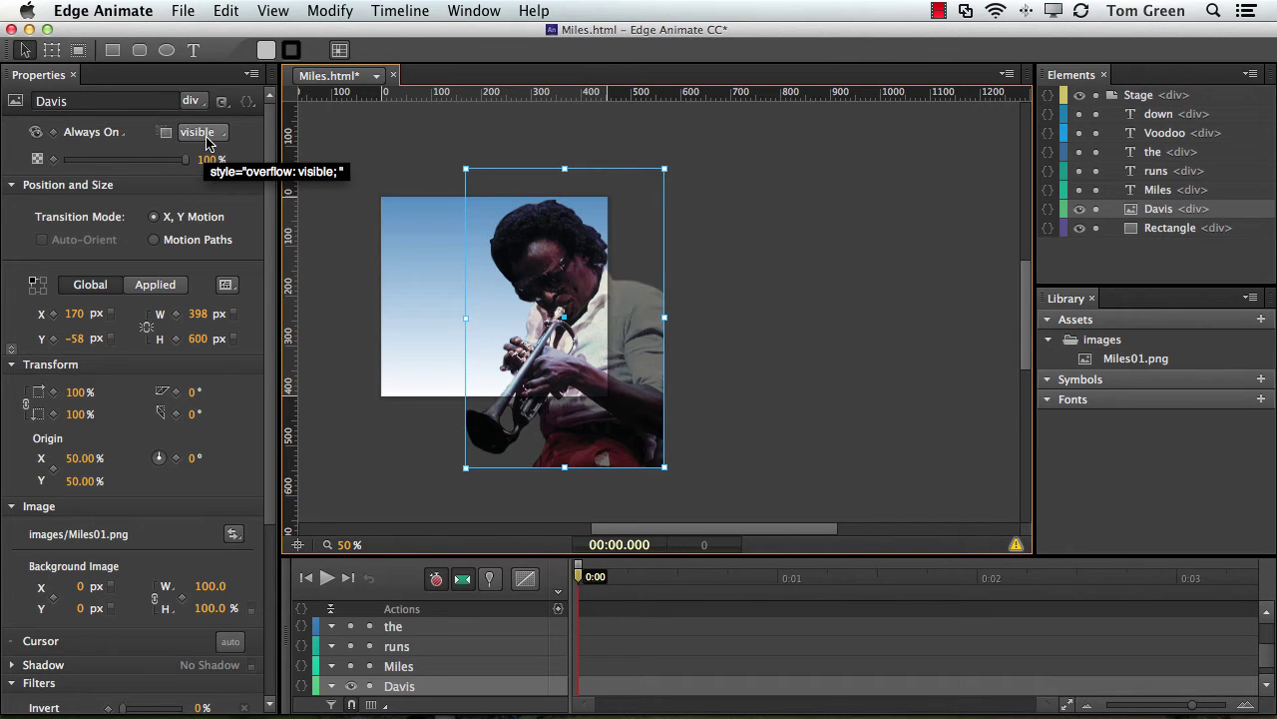
Clip the Davis photo's bottom, right and top edges to the stage borders.
click(74, 51)
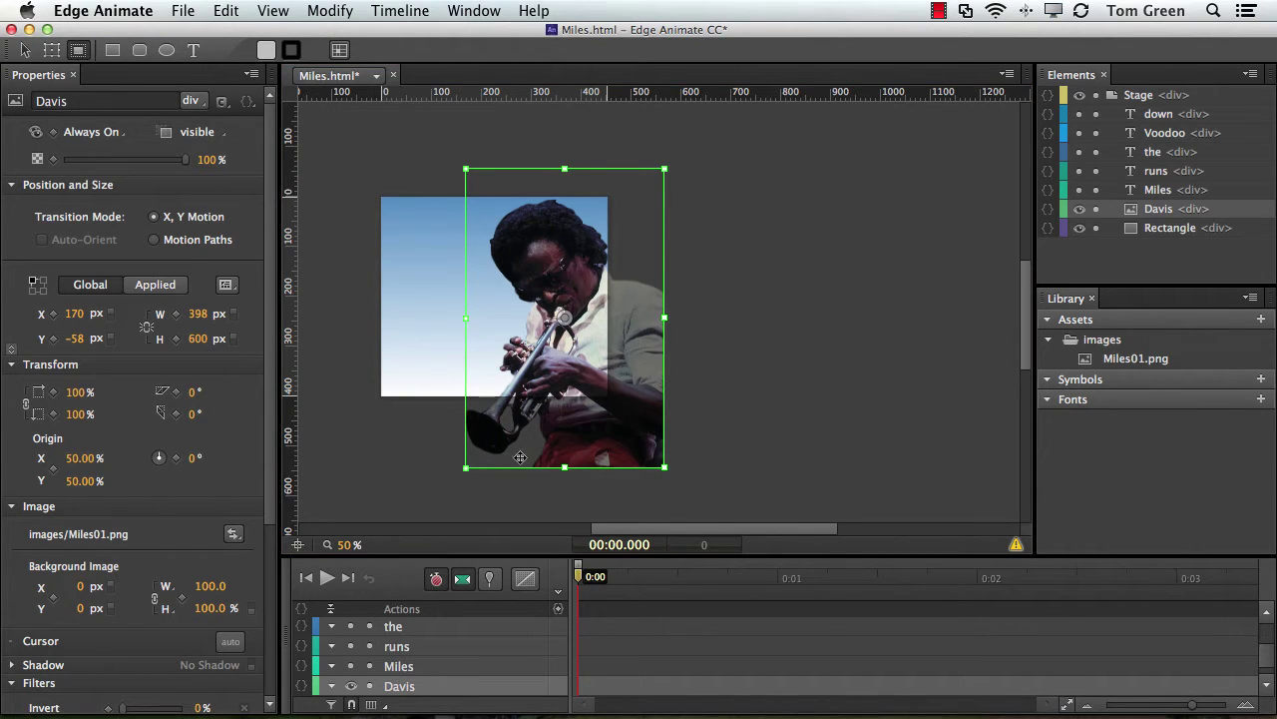
drag(565, 466, 566, 397)
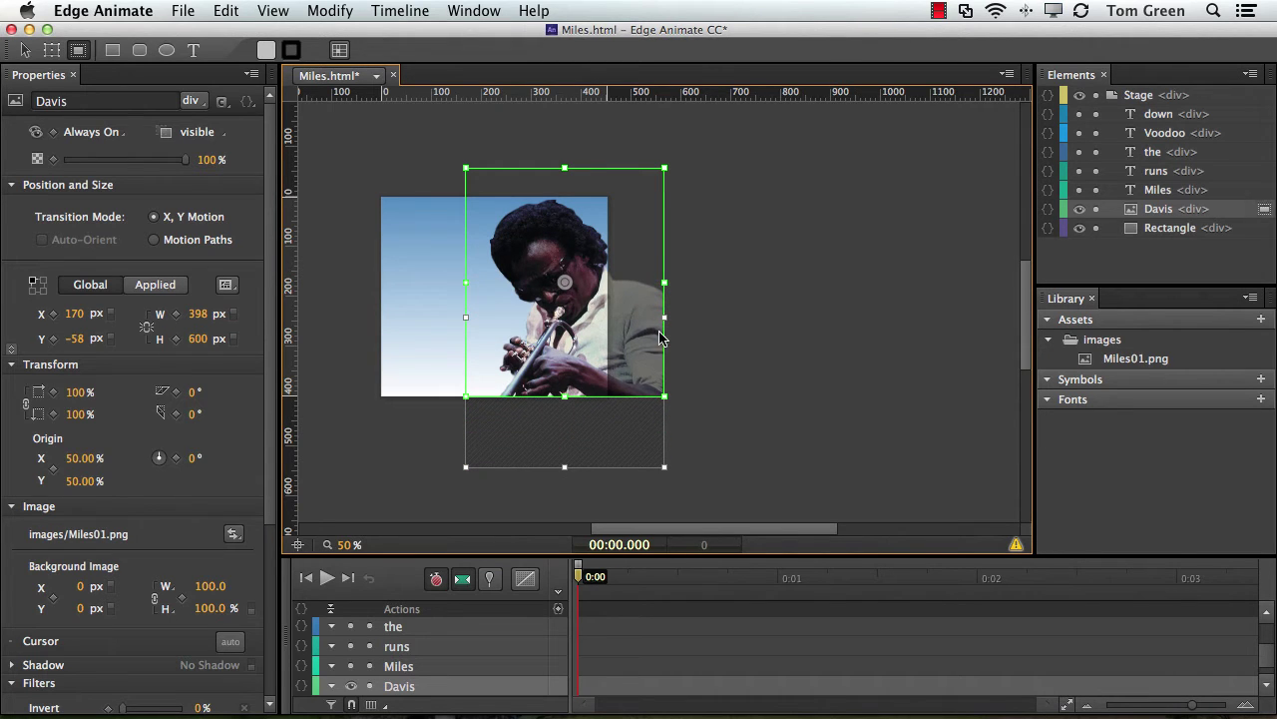
drag(662, 282, 607, 283)
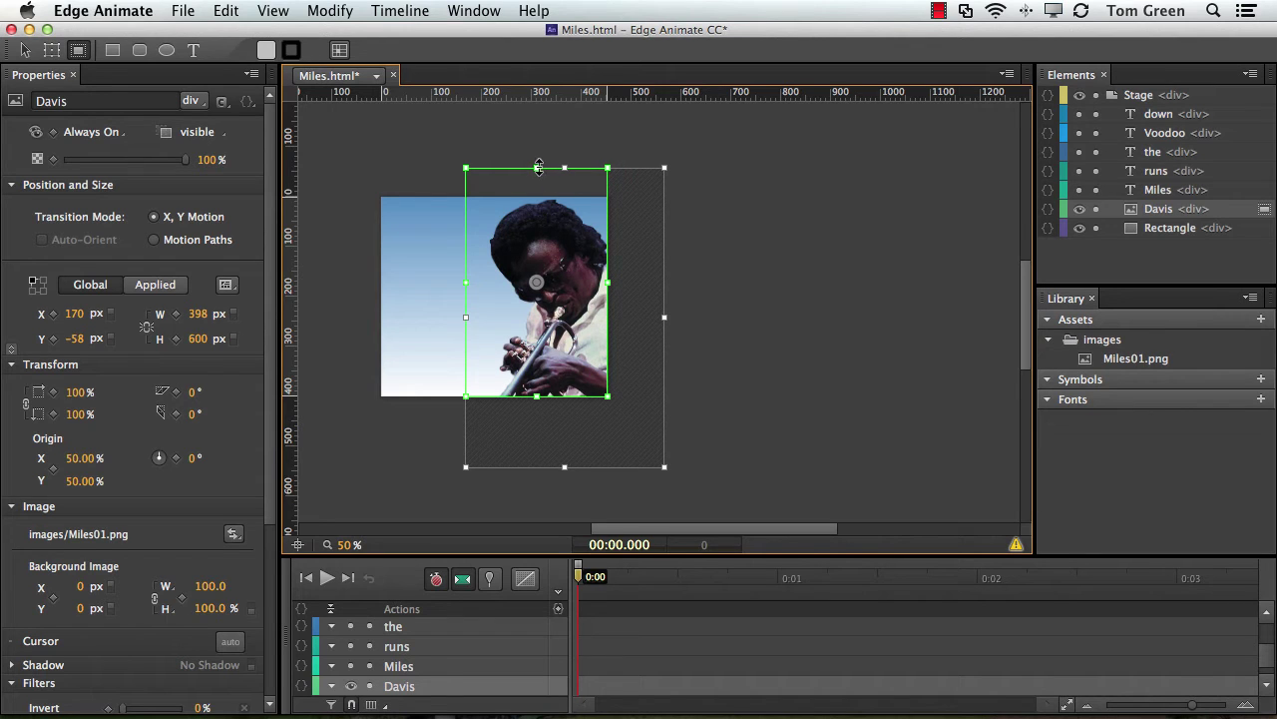
drag(537, 168, 537, 195)
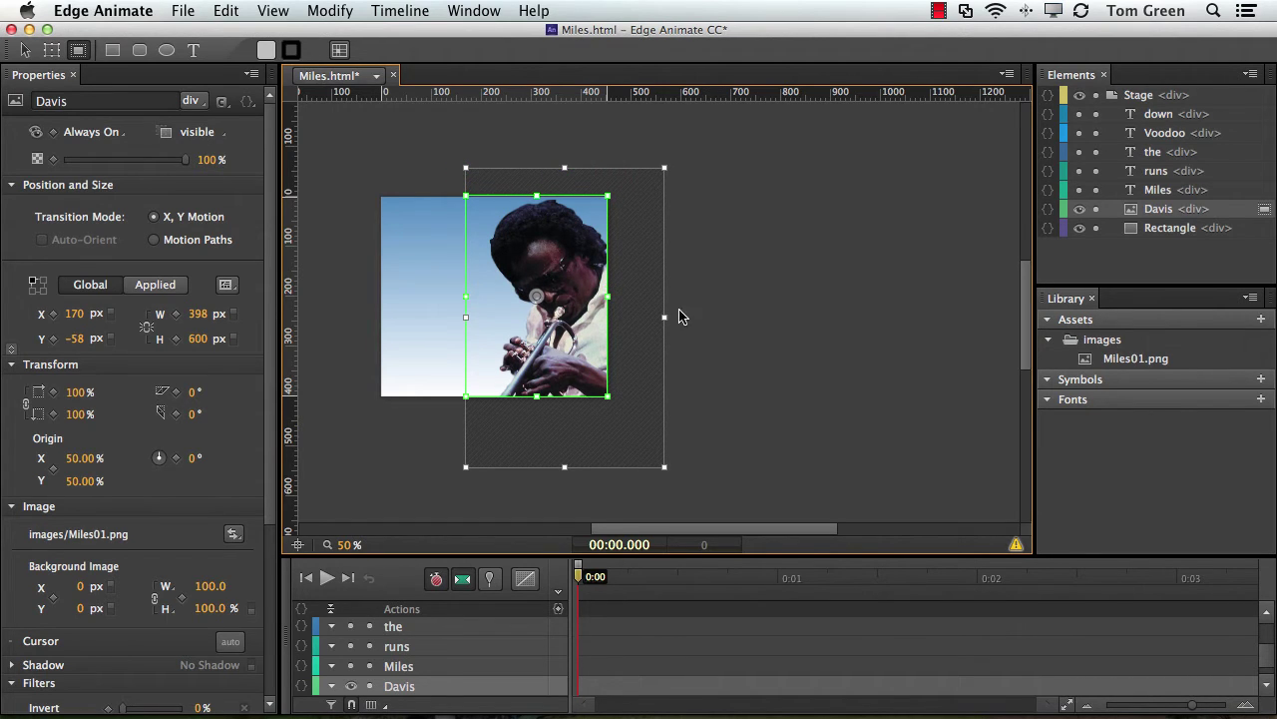
click(782, 325)
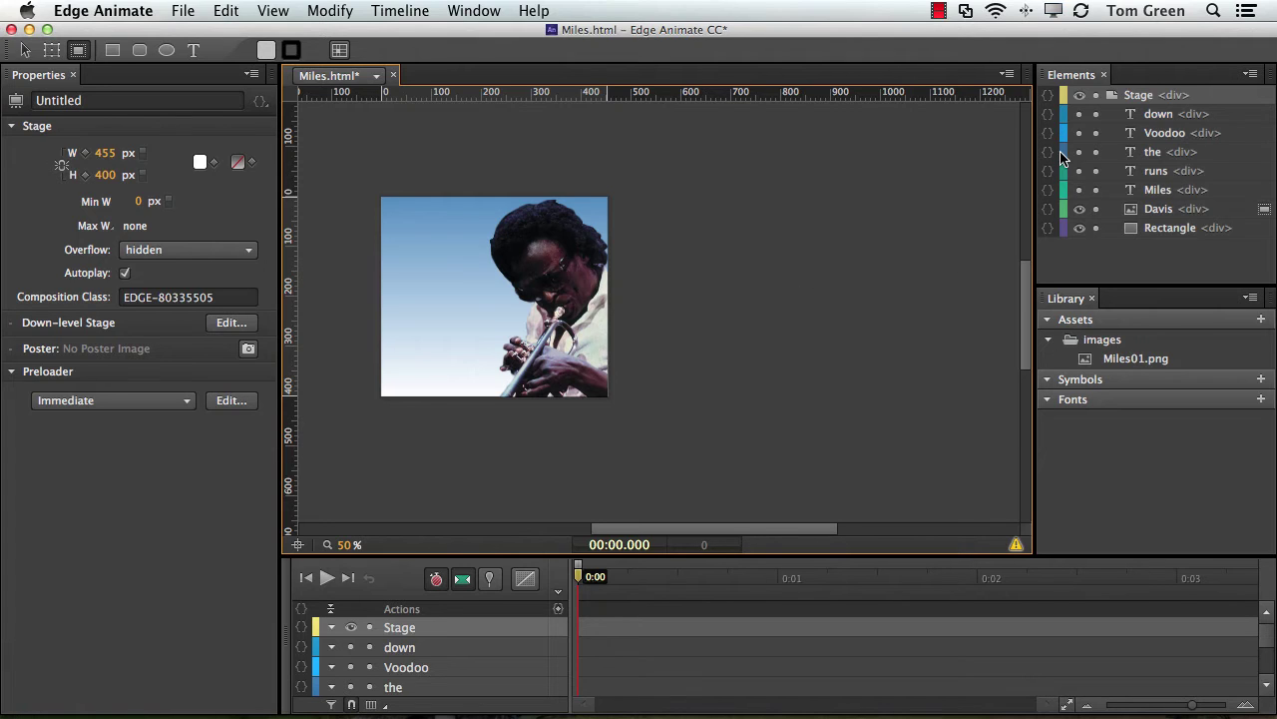
Make the Miles, runs, the, Voodoo and down words visible and select Miles.
click(1080, 189)
click(1079, 171)
click(1080, 151)
click(1080, 132)
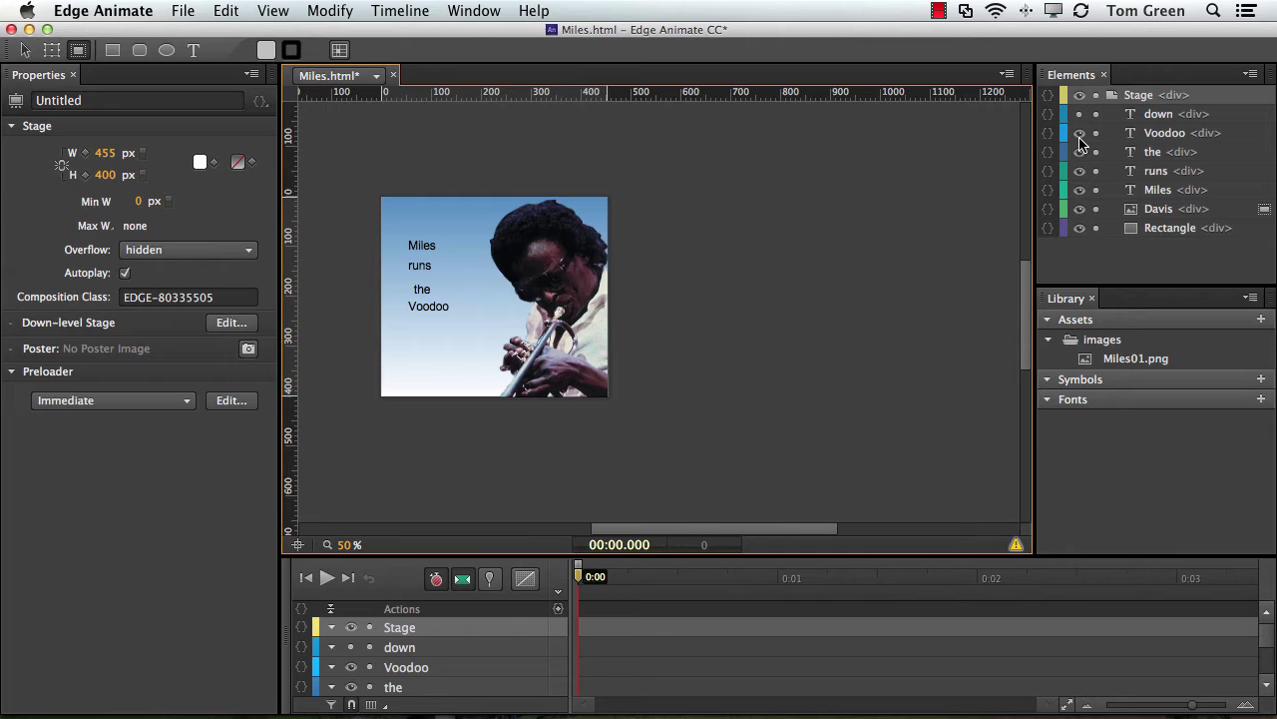
click(1079, 113)
click(422, 244)
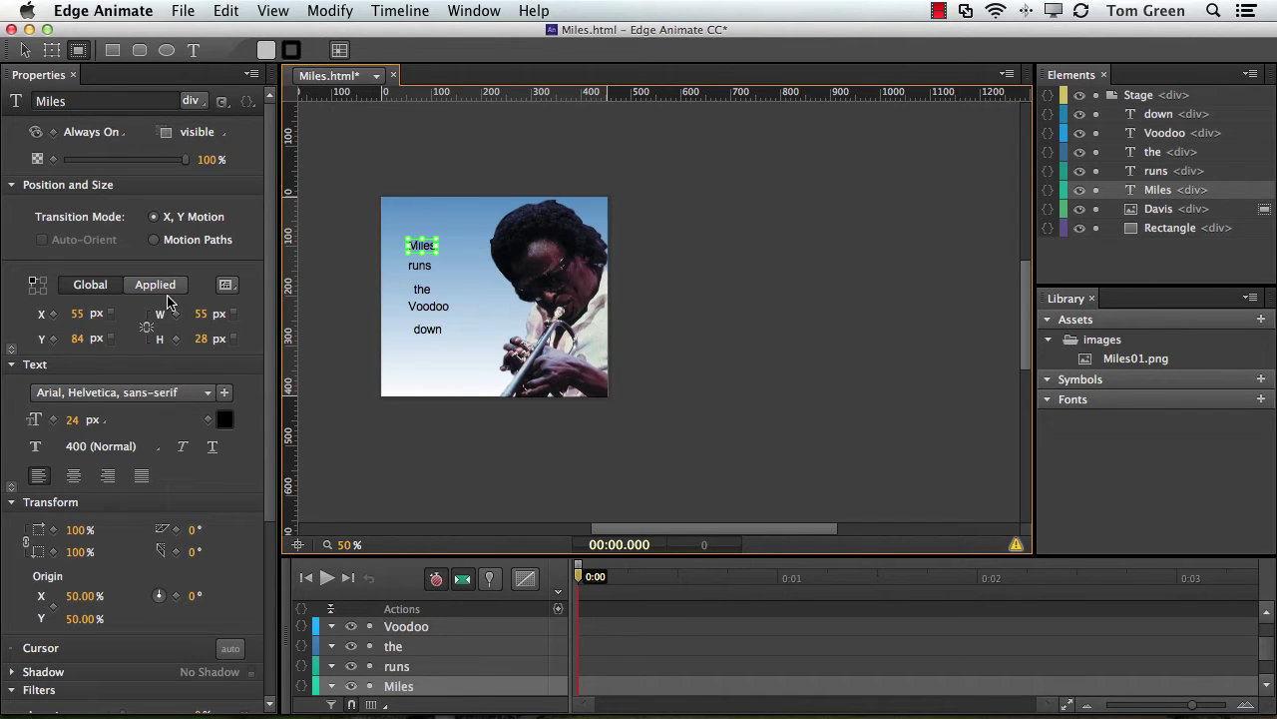
Collapse the position, transform and filter properties and start adding a web font.
click(12, 185)
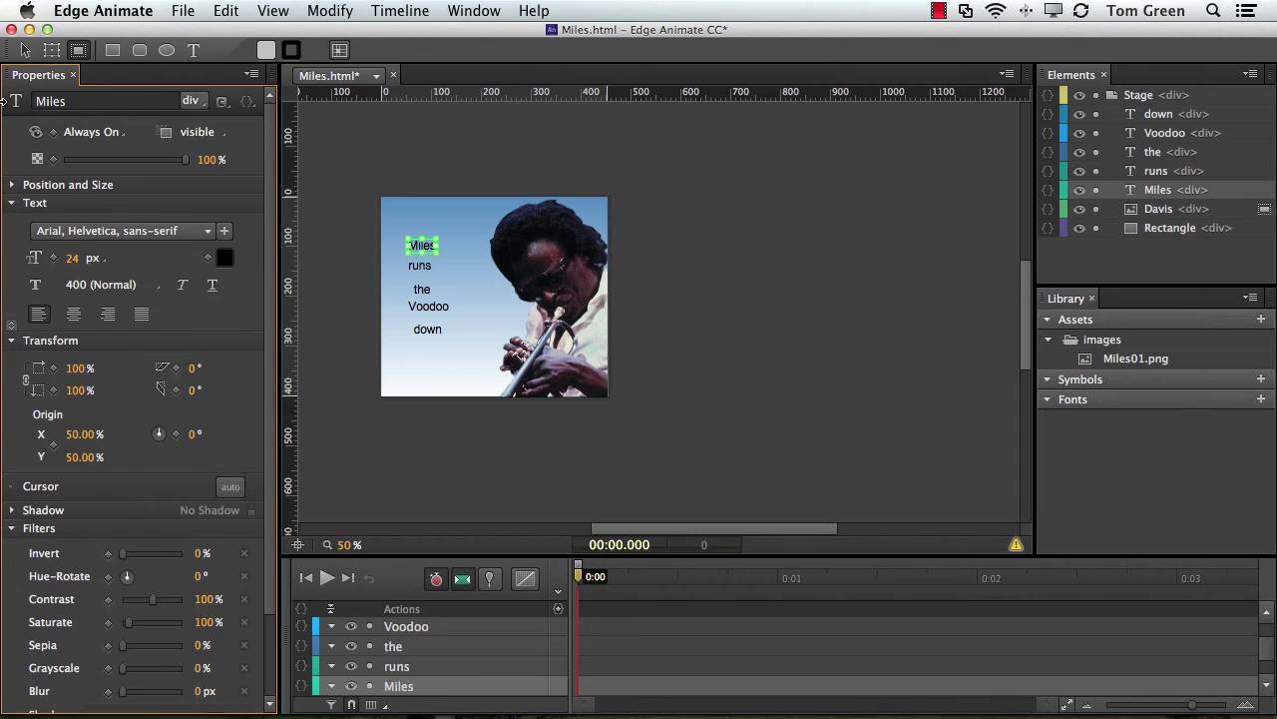
click(13, 341)
click(12, 405)
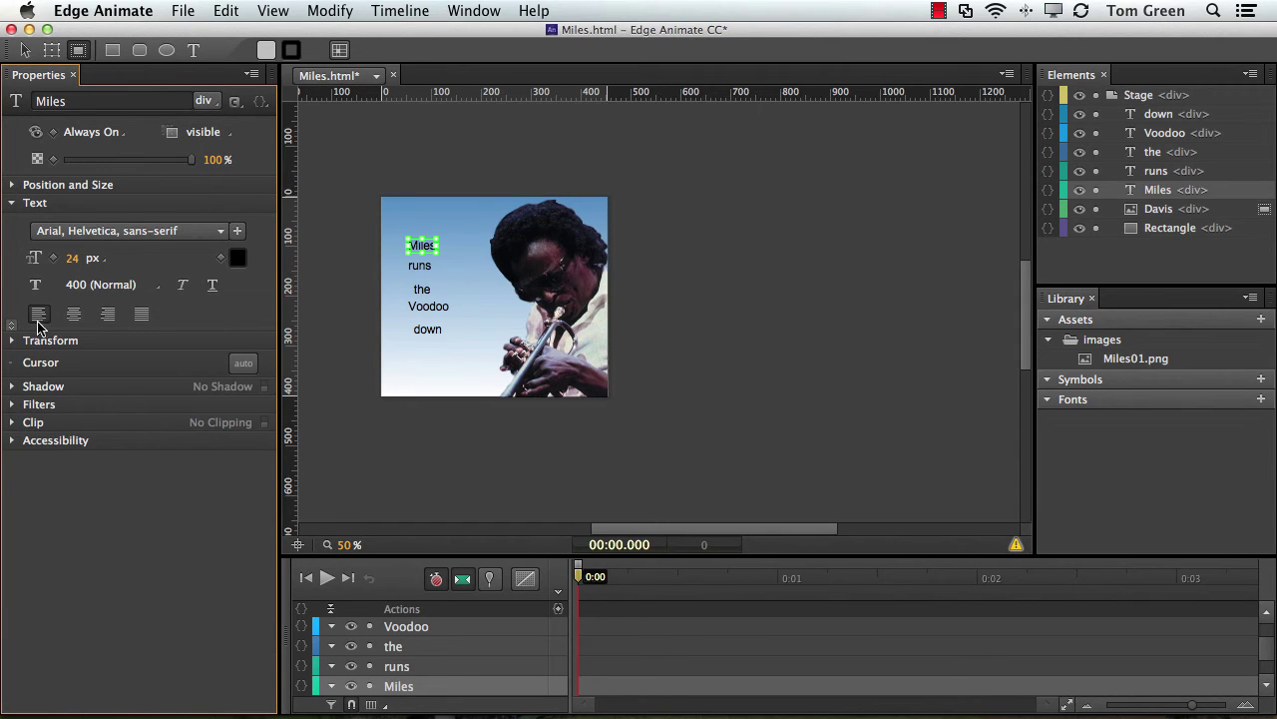
click(237, 231)
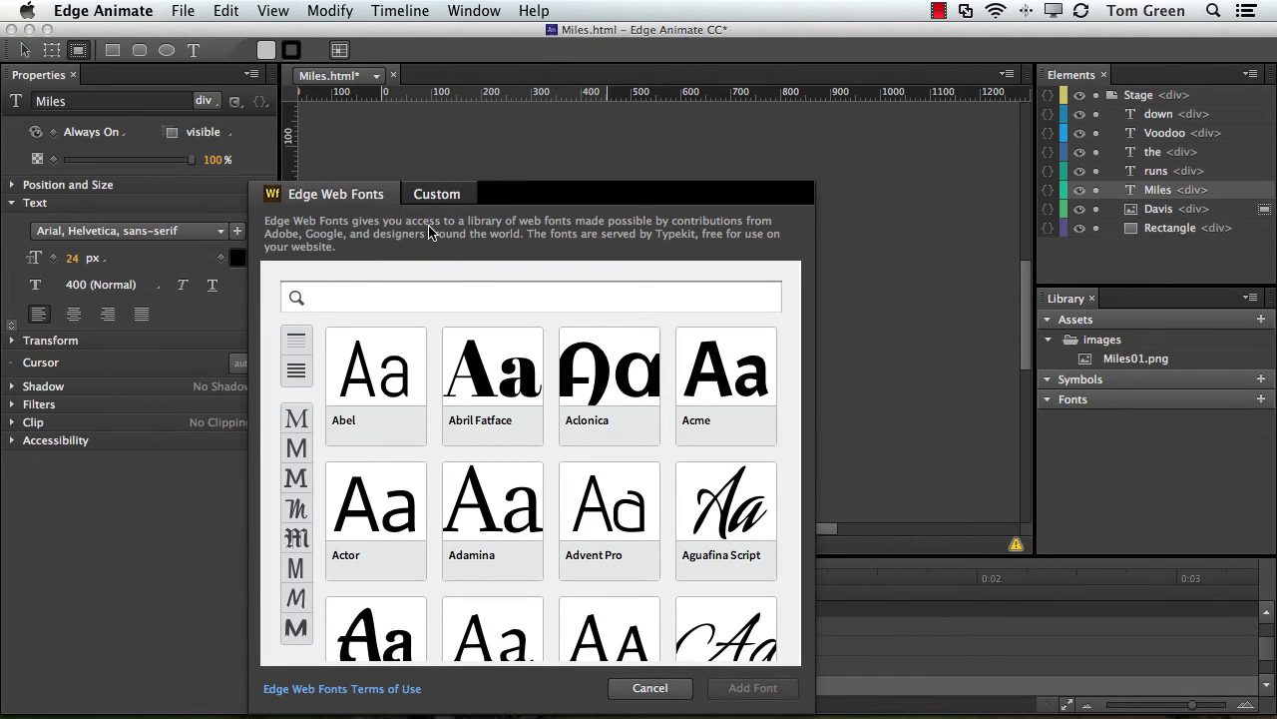
Search the web fonts for 'Gothic' and add League Gothic to the Miles text.
click(338, 298)
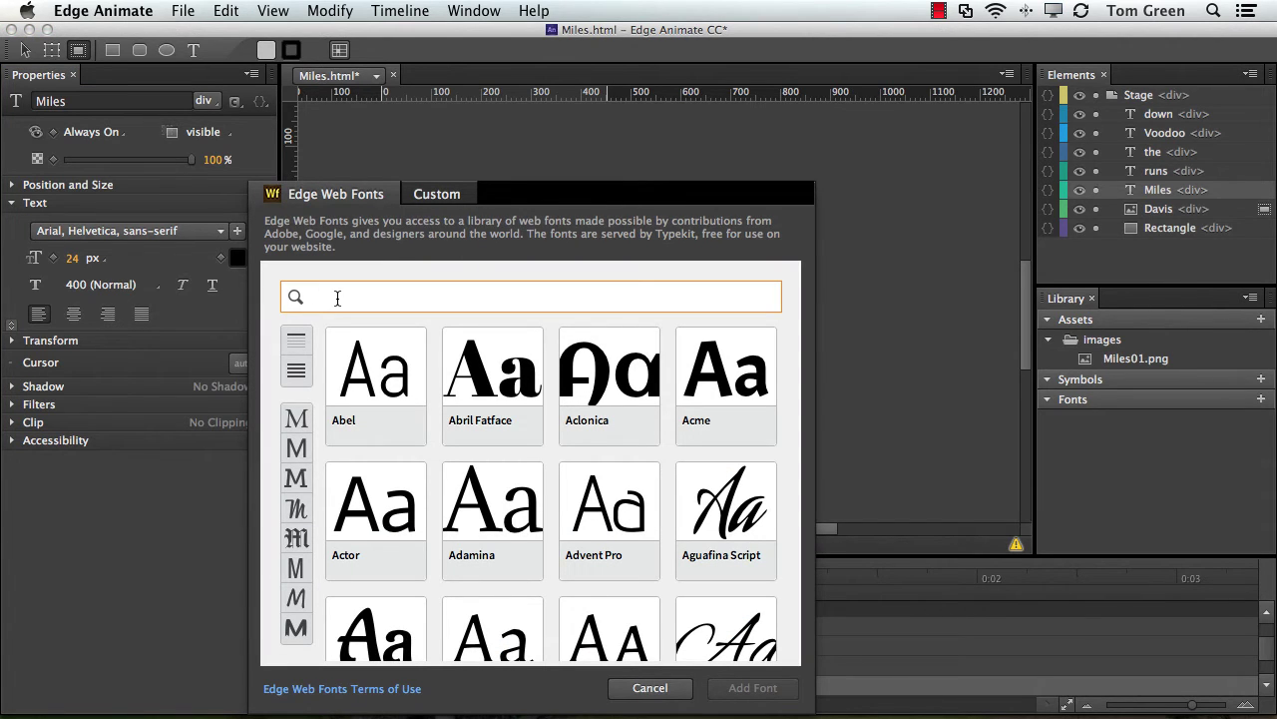
text(Gothic)
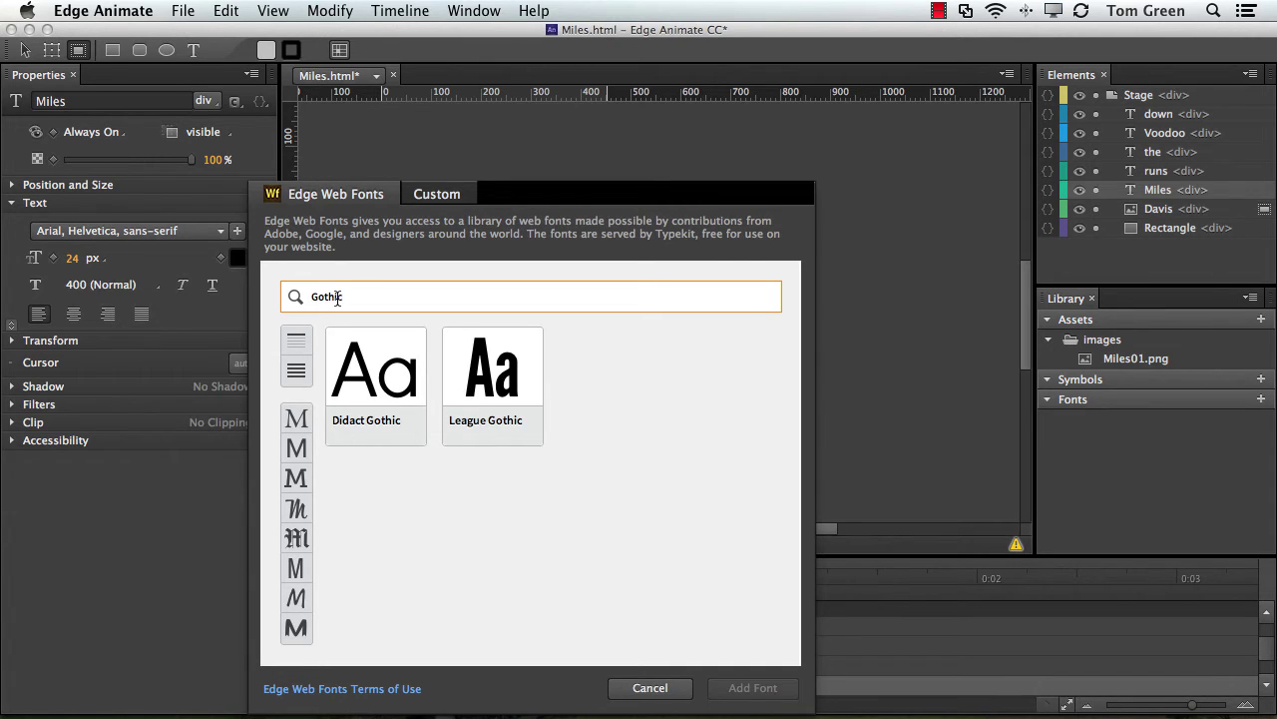
click(504, 384)
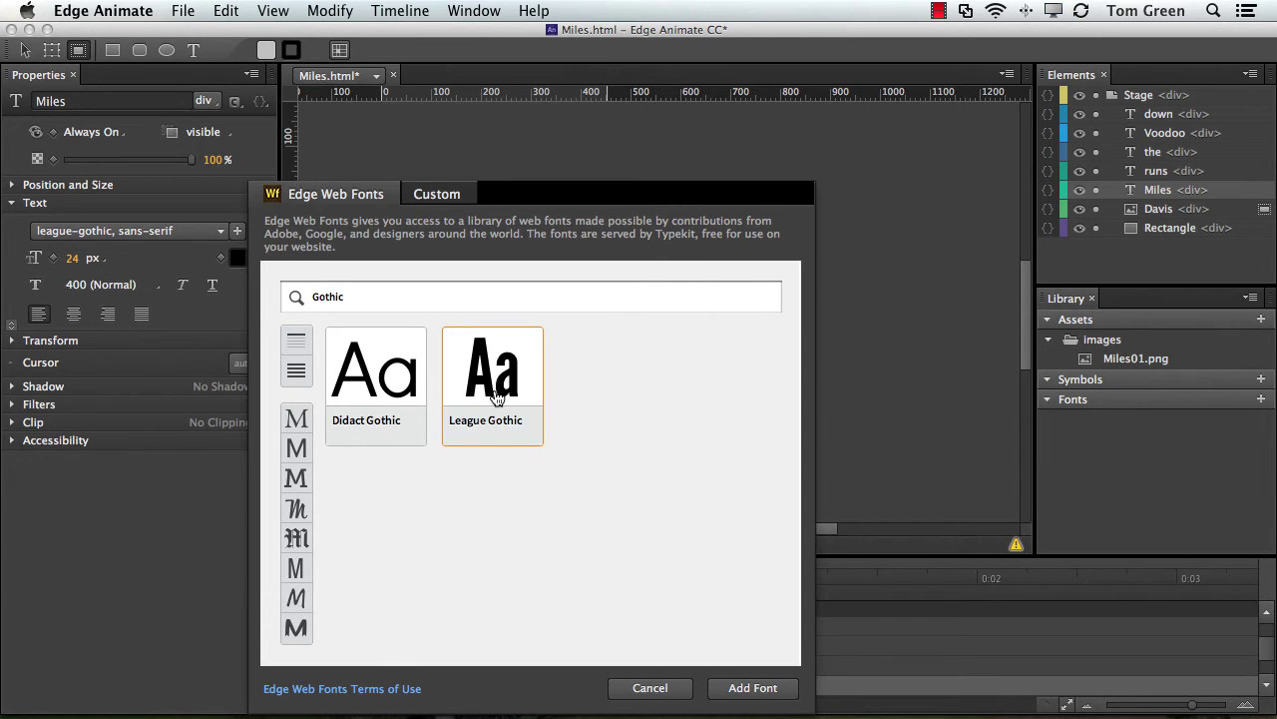
click(759, 687)
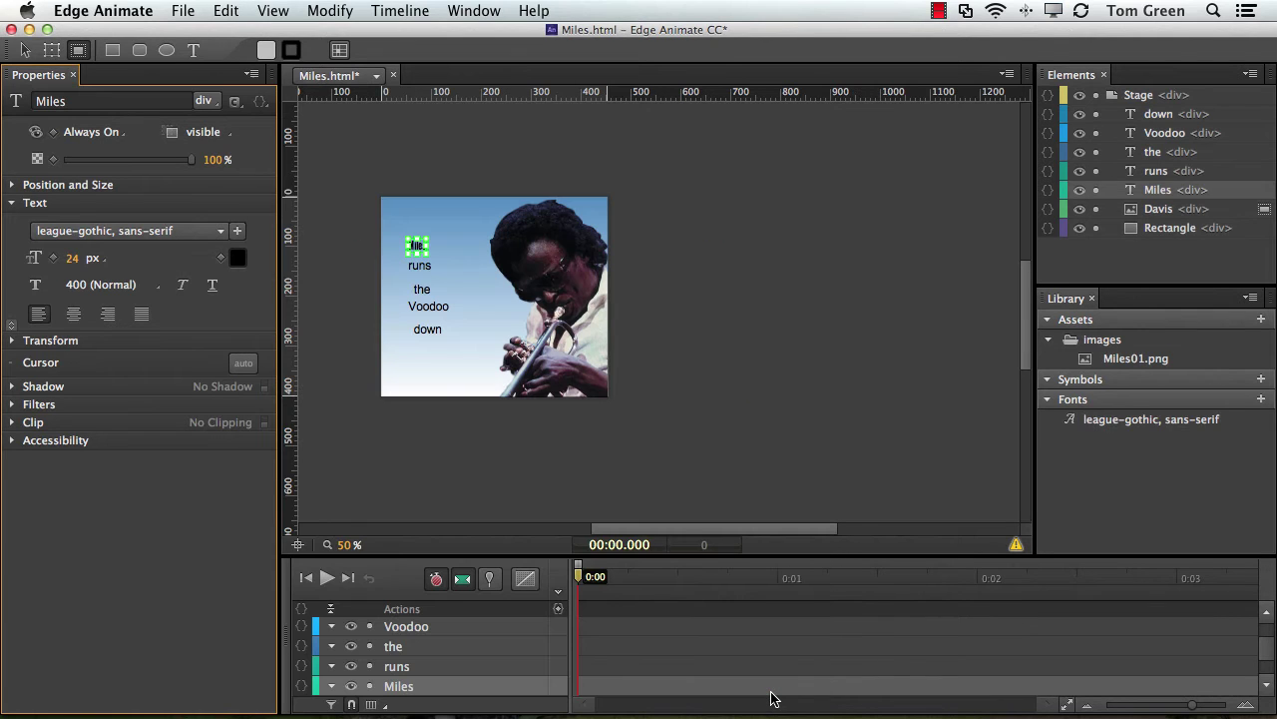
Select the runs, the, Voodoo and down words and set their font to league-gothic.
click(421, 267)
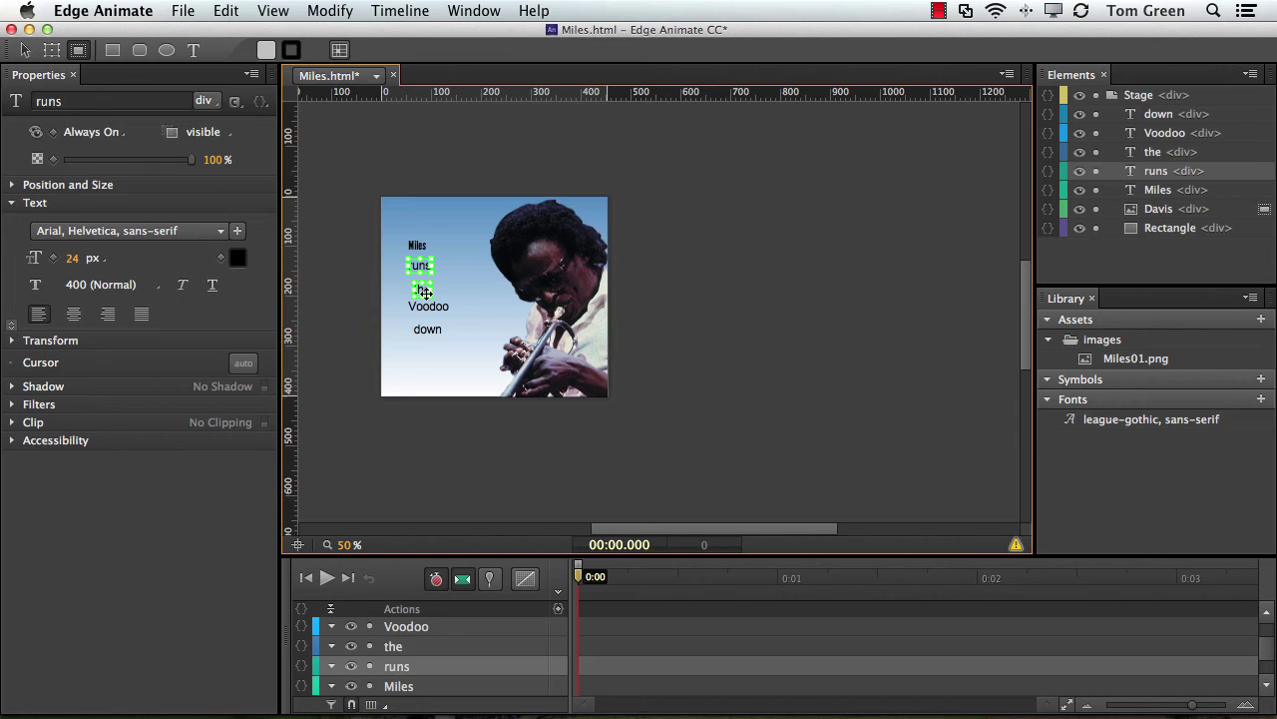
shift+click(422, 289)
shift+click(428, 309)
shift+click(427, 329)
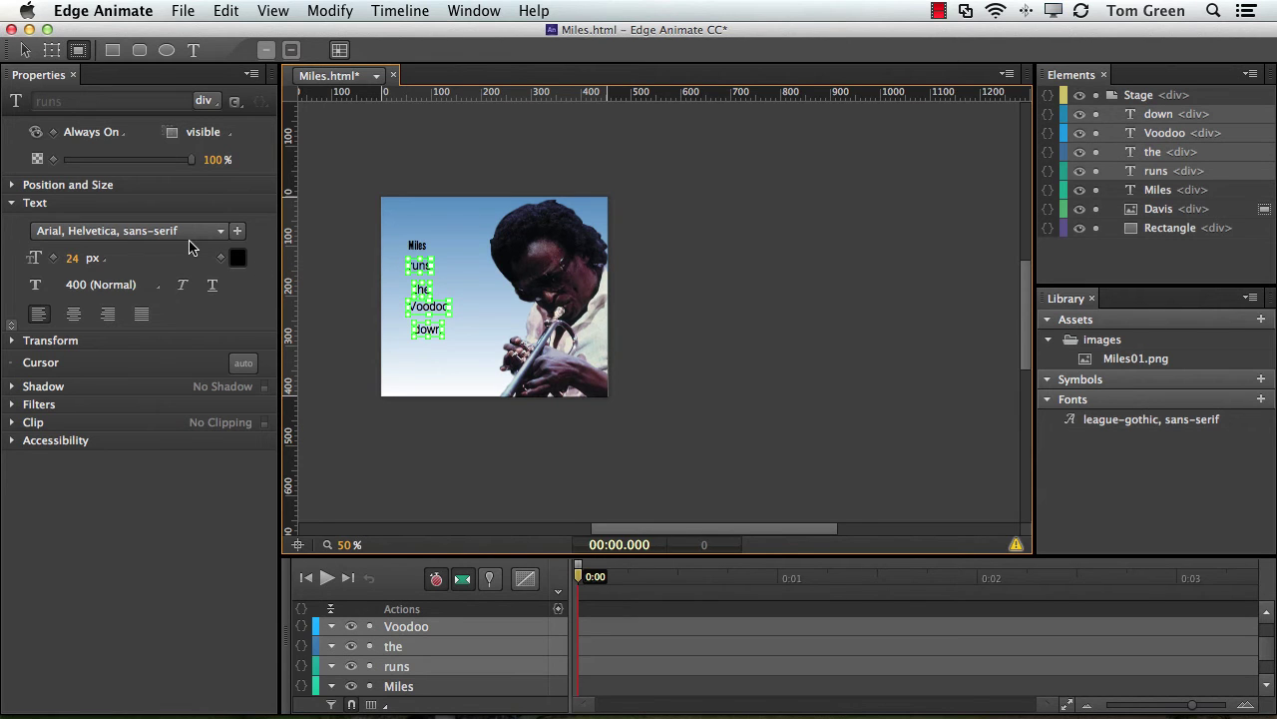
click(161, 235)
click(150, 251)
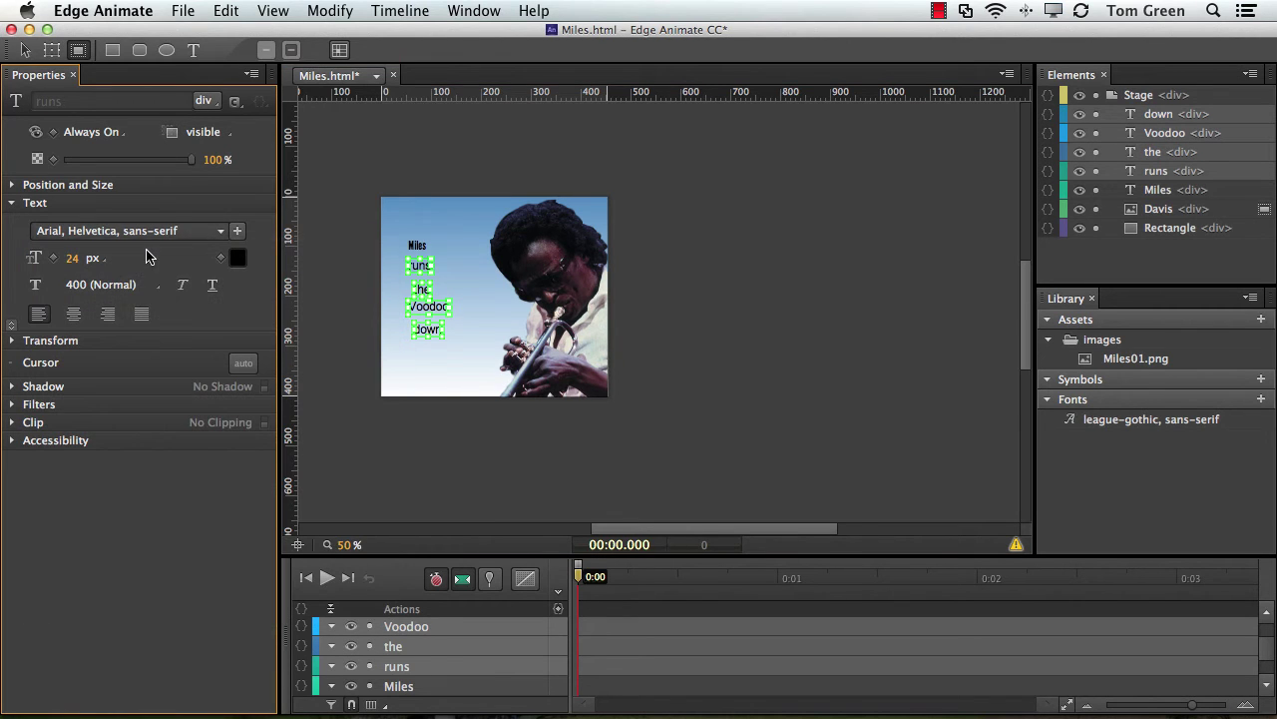
click(346, 317)
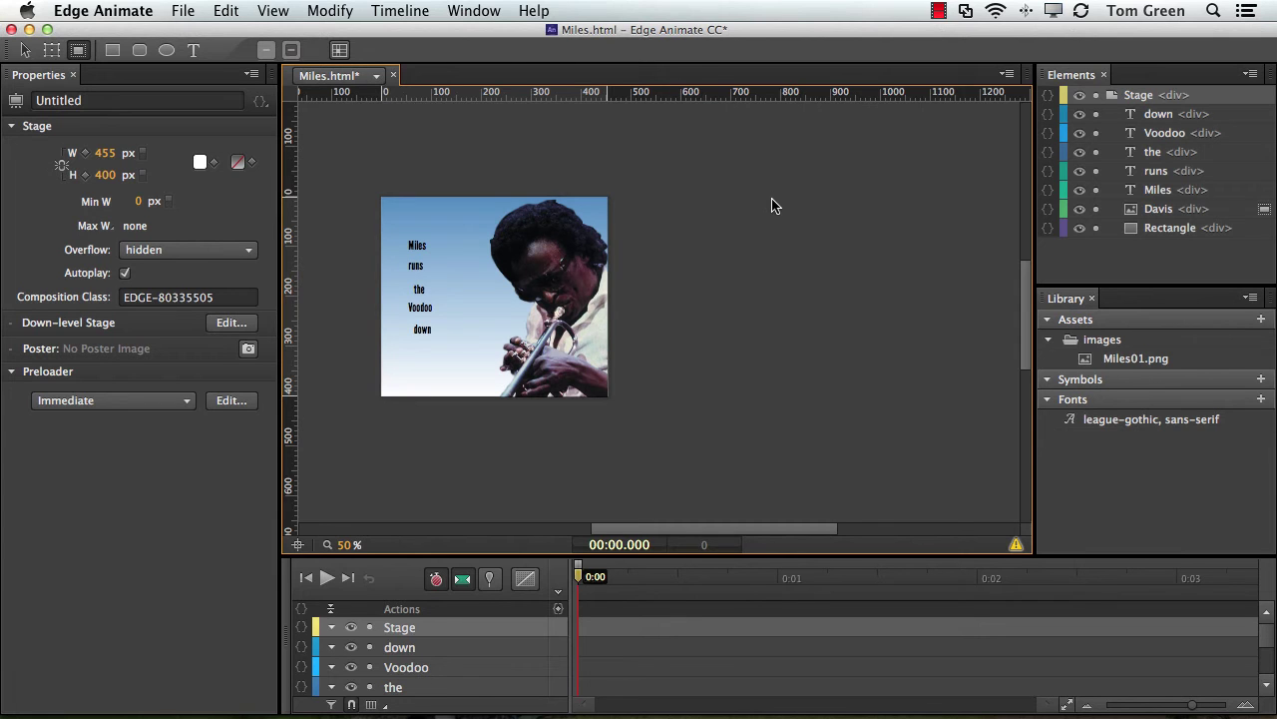
Switch to Voodoo.html and inspect its Miles, Voodoo and runs text elements.
click(376, 76)
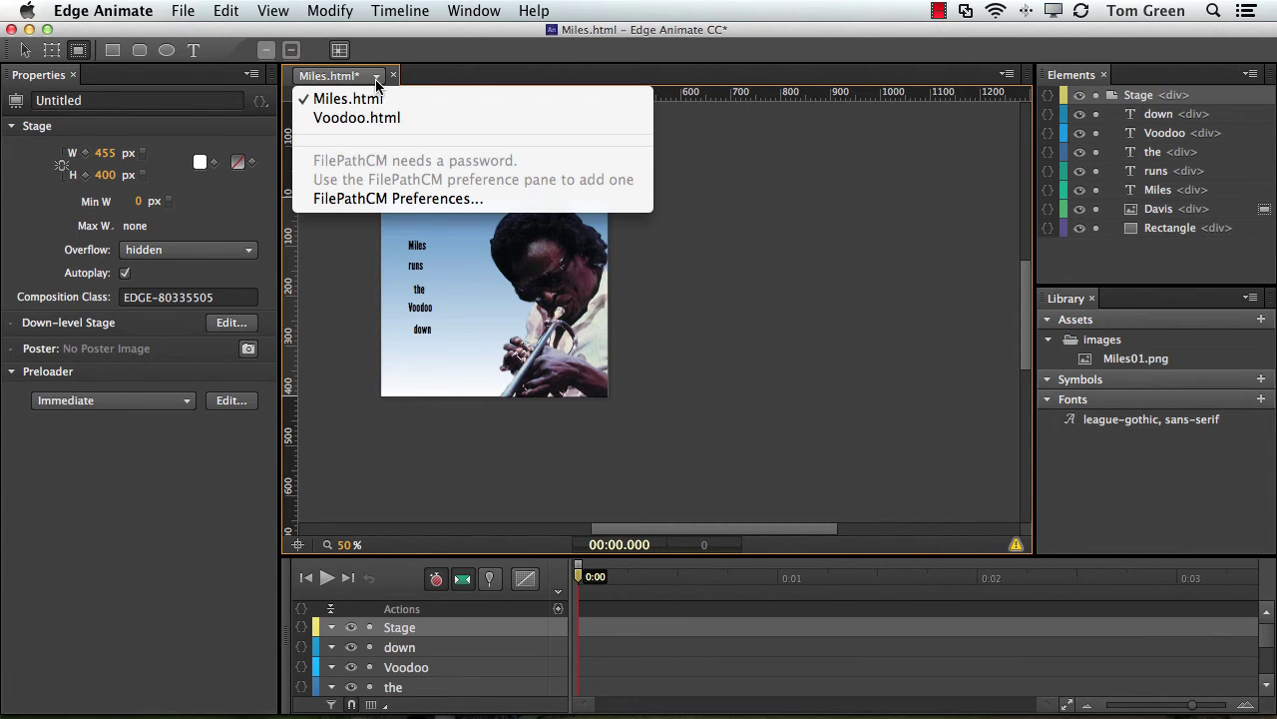
click(370, 116)
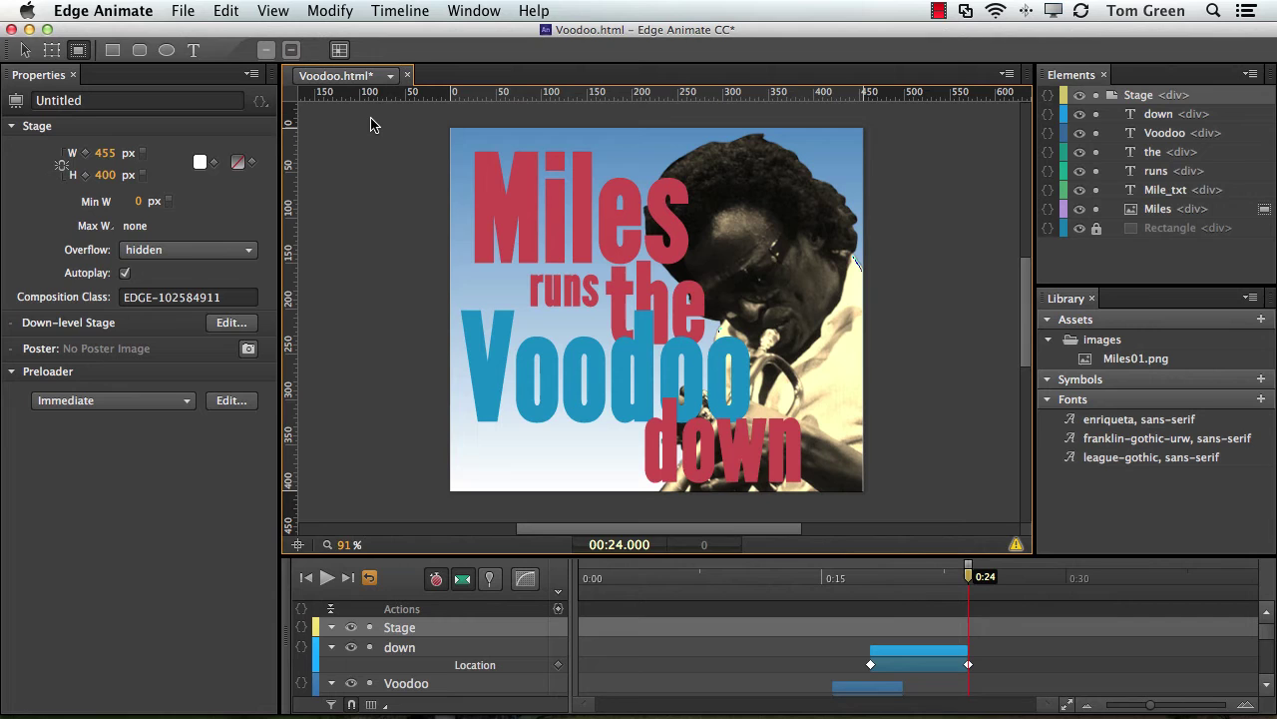
click(502, 176)
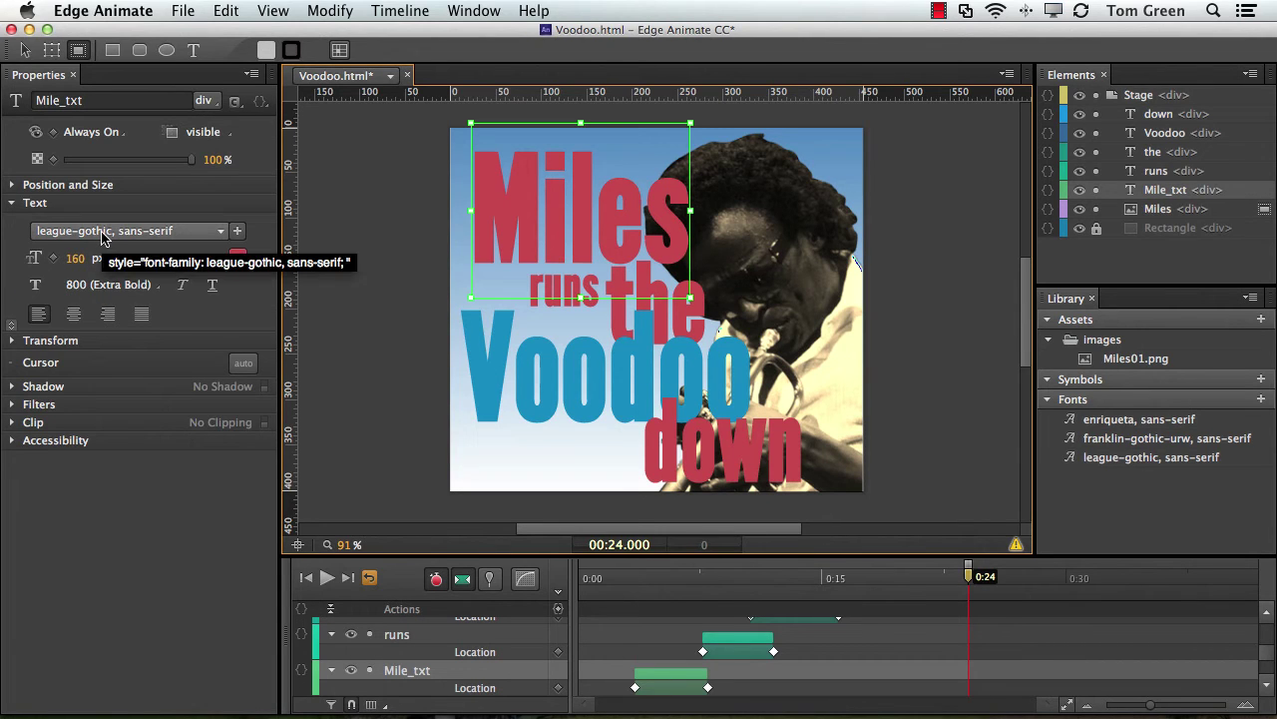
click(533, 303)
click(559, 285)
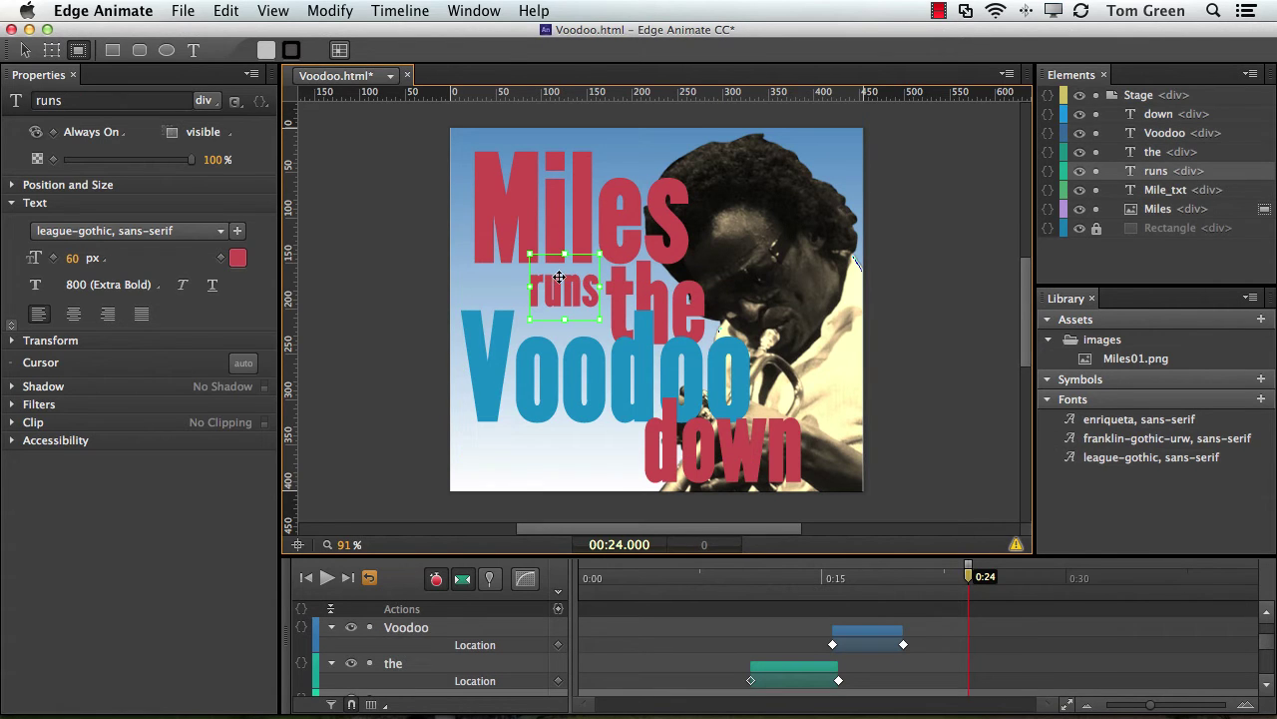
click(474, 341)
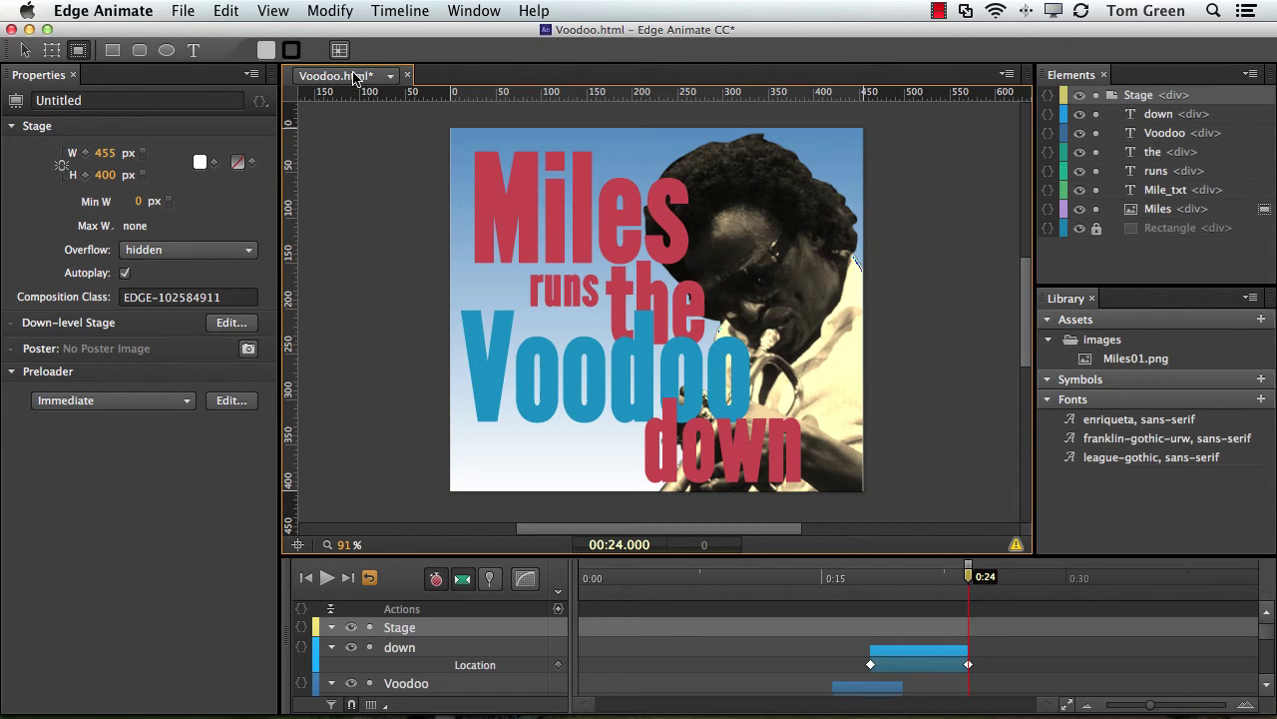
In Miles.html, extend the Davis photo's clip bottom to 616.23 and shift it up-left to frame the trumpet.
click(389, 76)
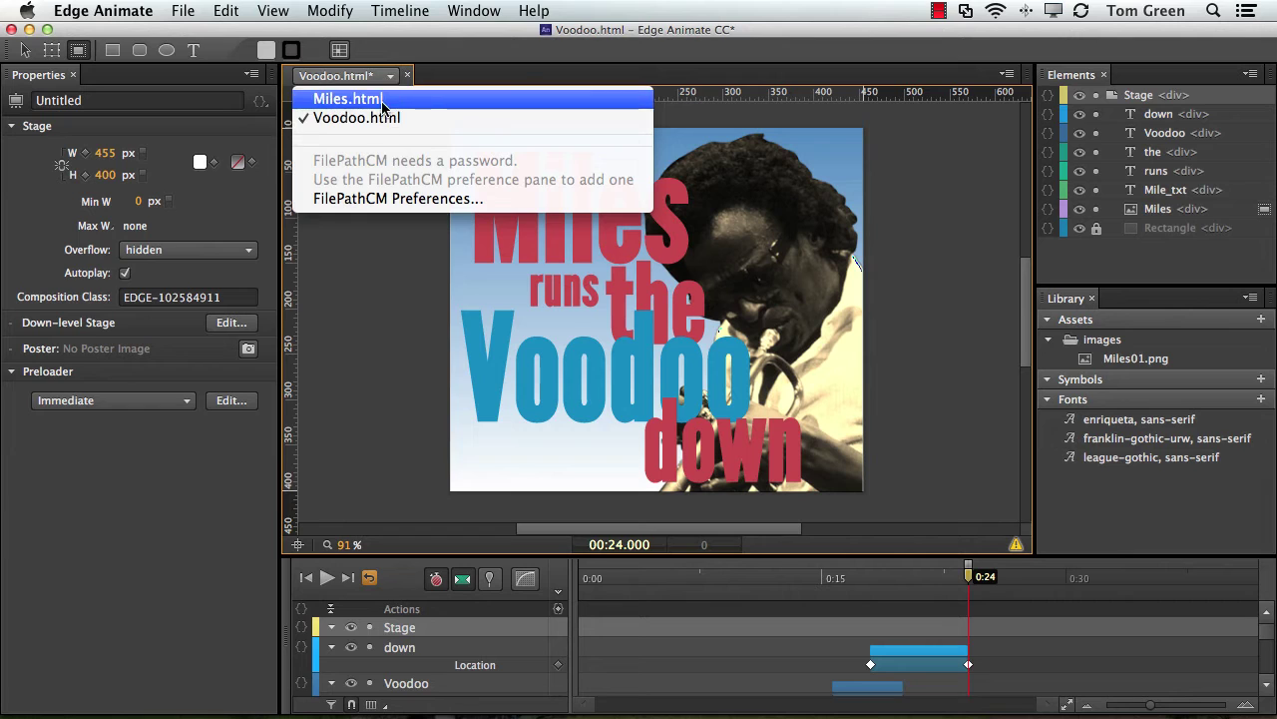
click(384, 99)
click(594, 340)
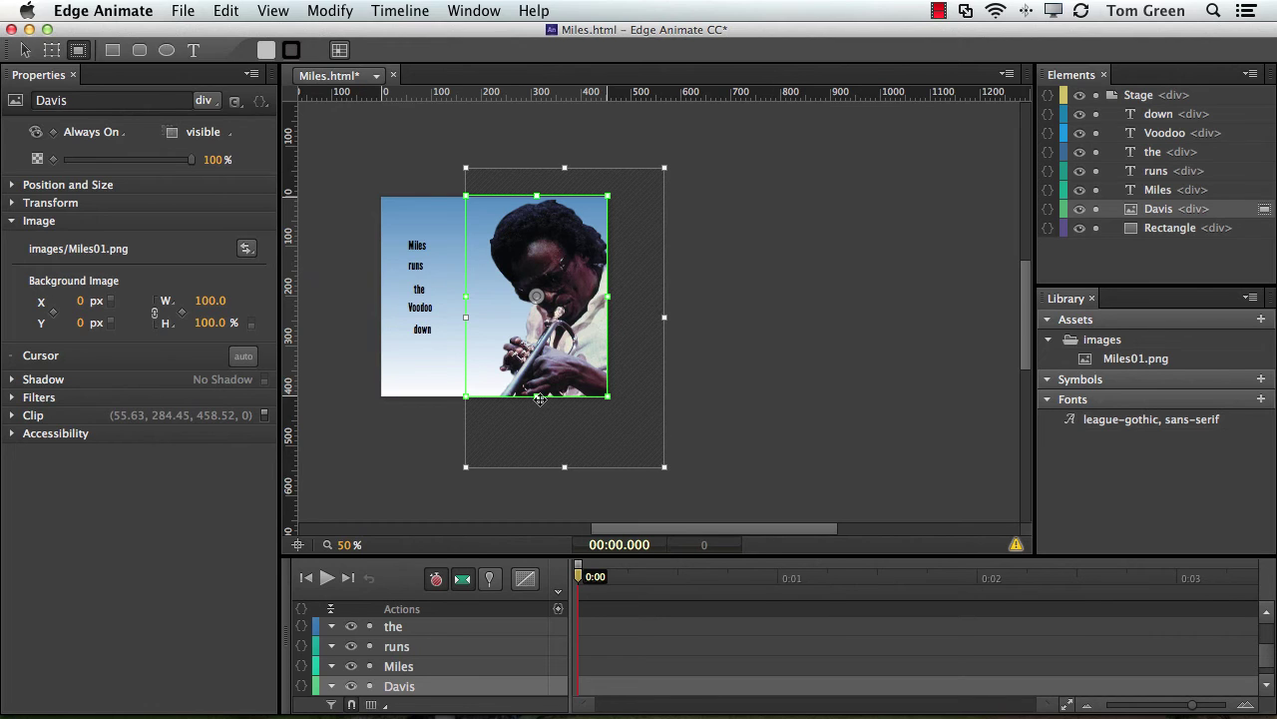
drag(536, 396, 537, 471)
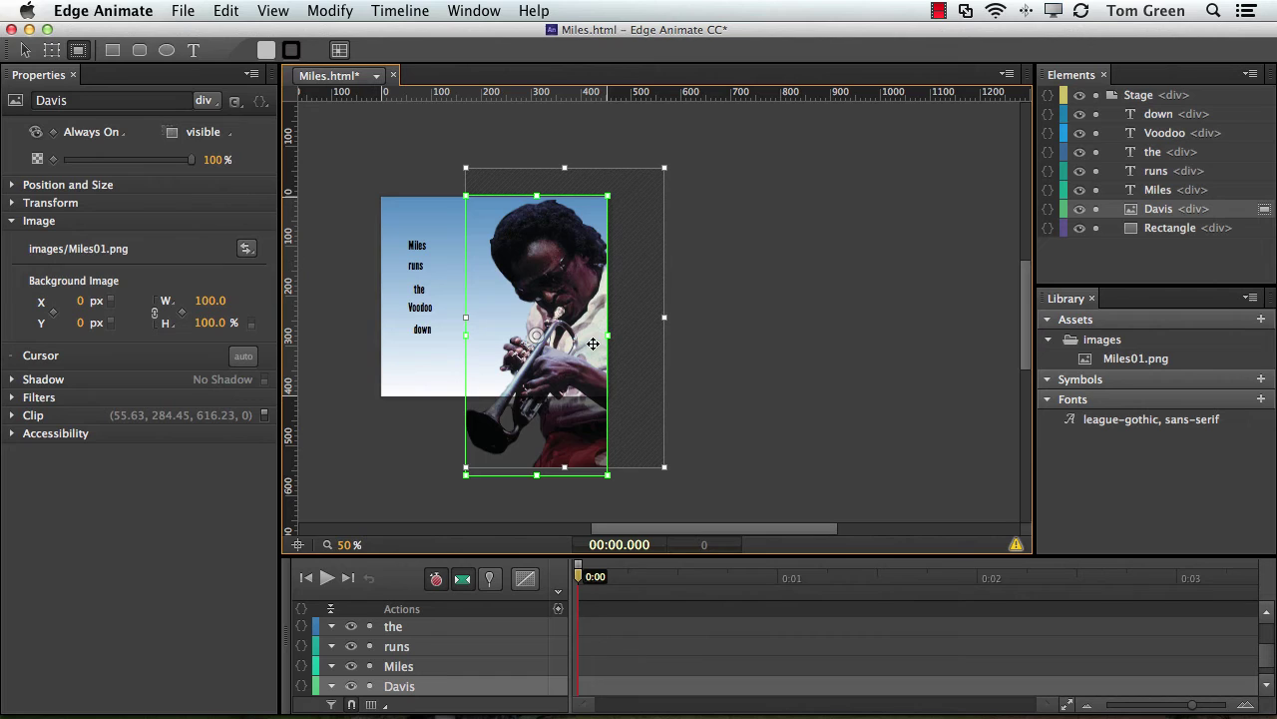
drag(567, 364, 537, 264)
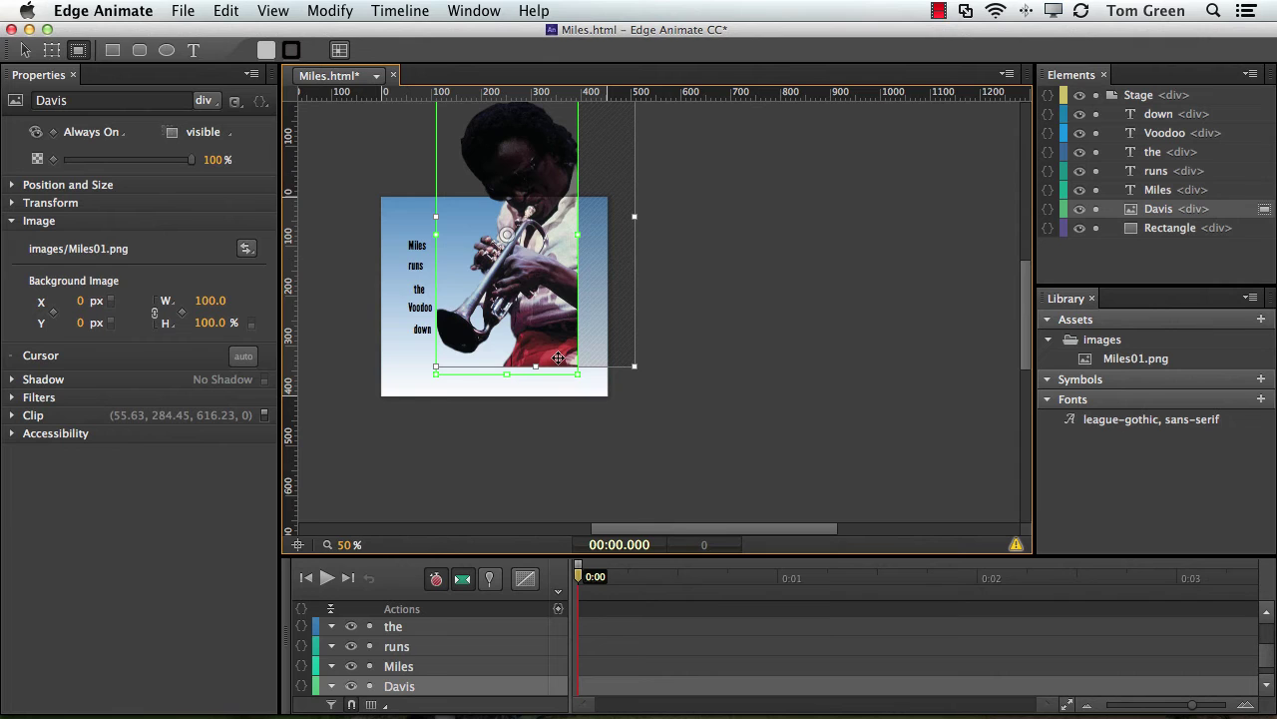
click(377, 76)
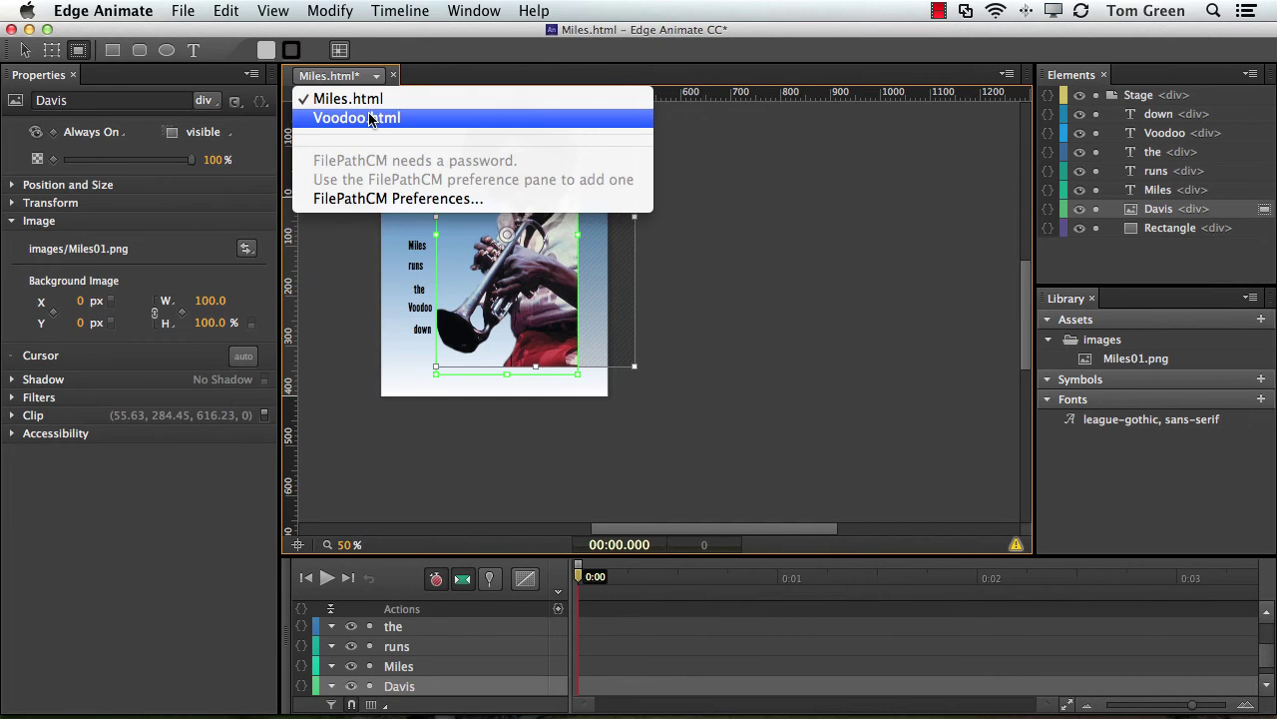
Bring the Voodoo.html composition back to the front.
click(370, 118)
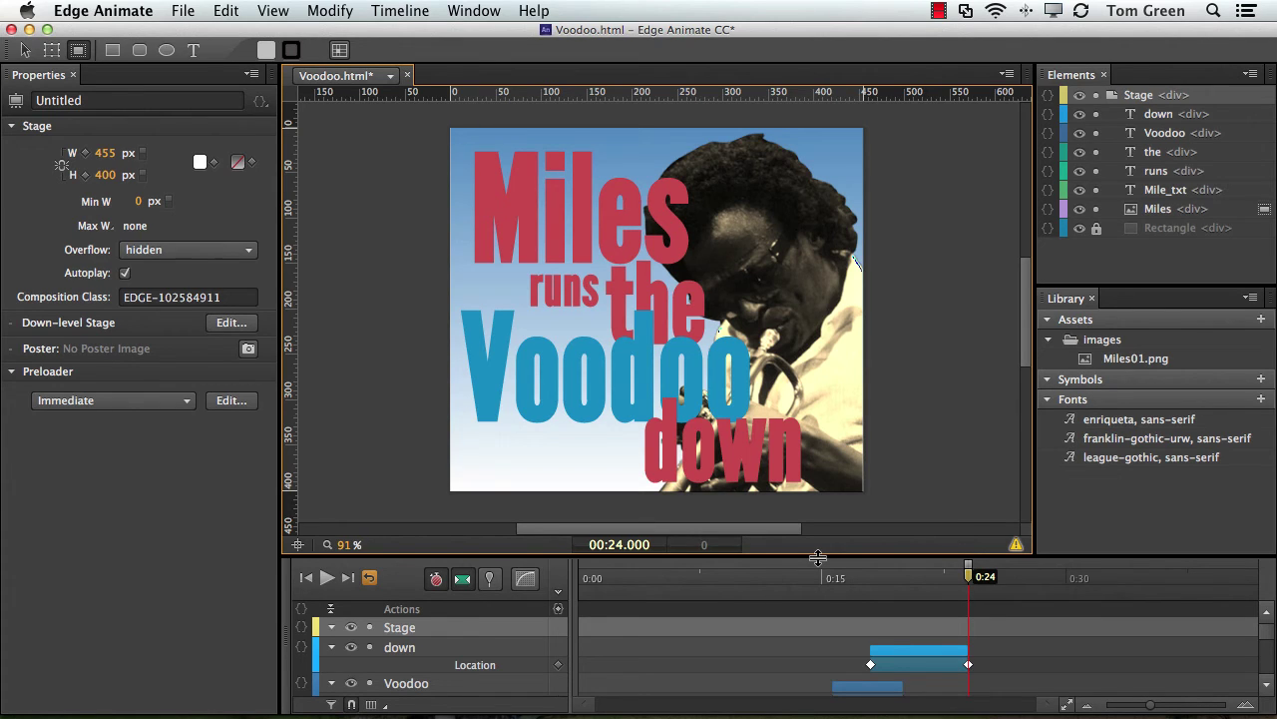
Apply EaseOutQuart easing to the down word's slide-in and rewind the playhead to 0:00.
click(885, 649)
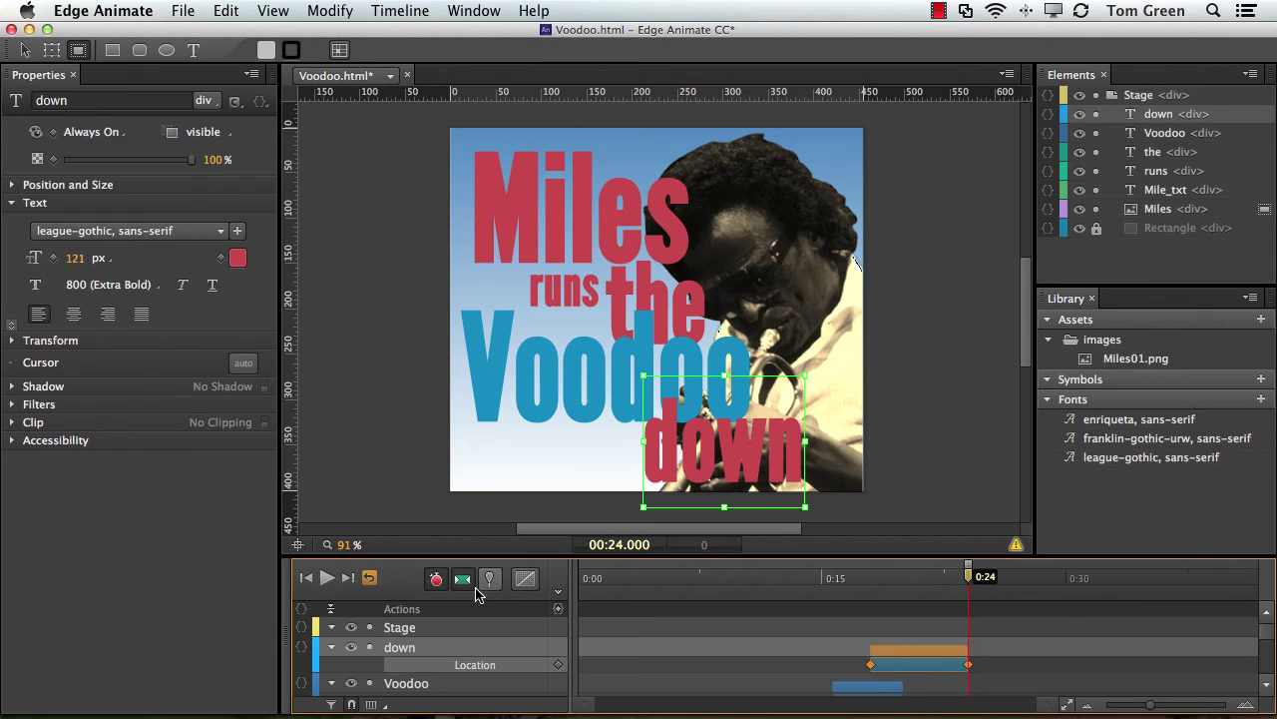
click(527, 579)
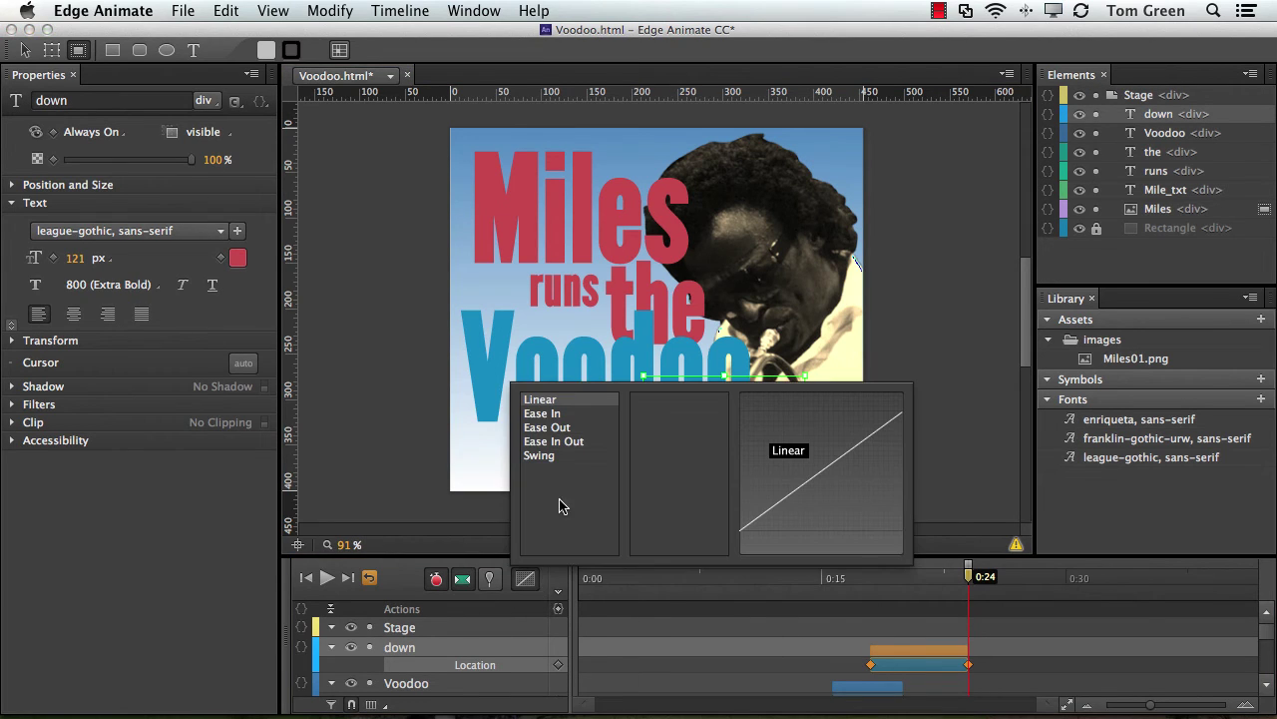
click(555, 428)
click(654, 427)
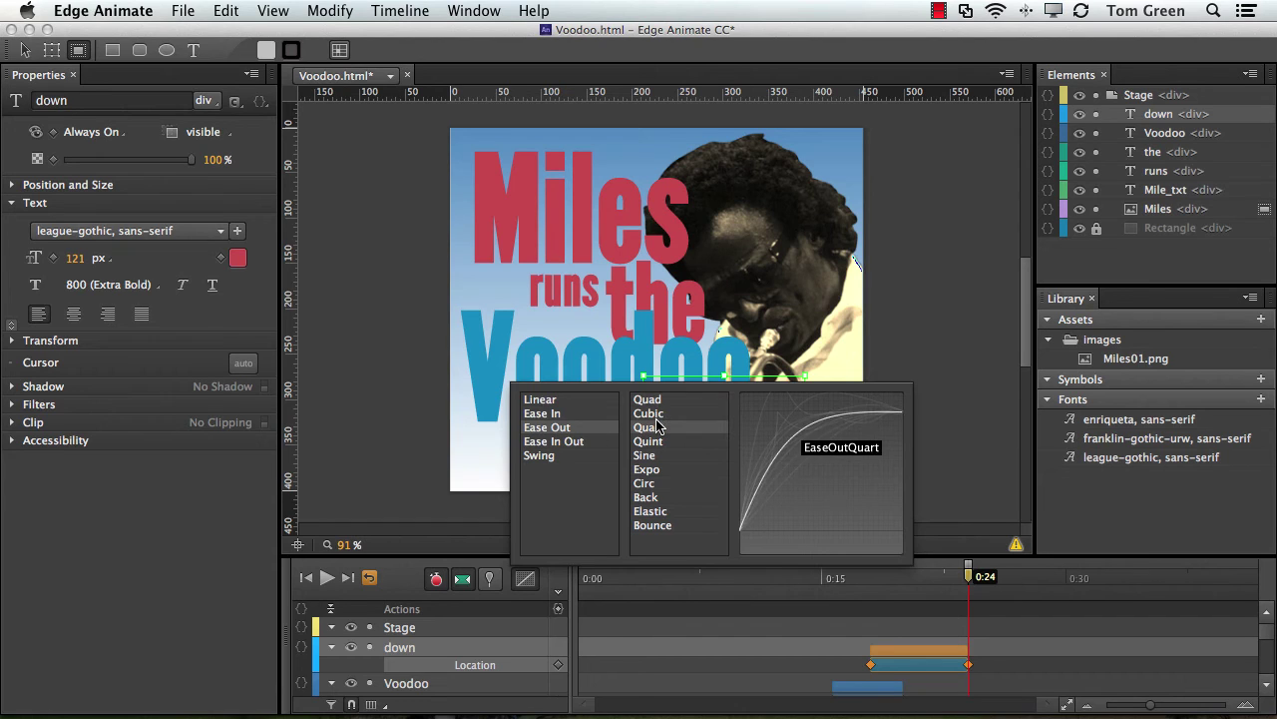
click(657, 426)
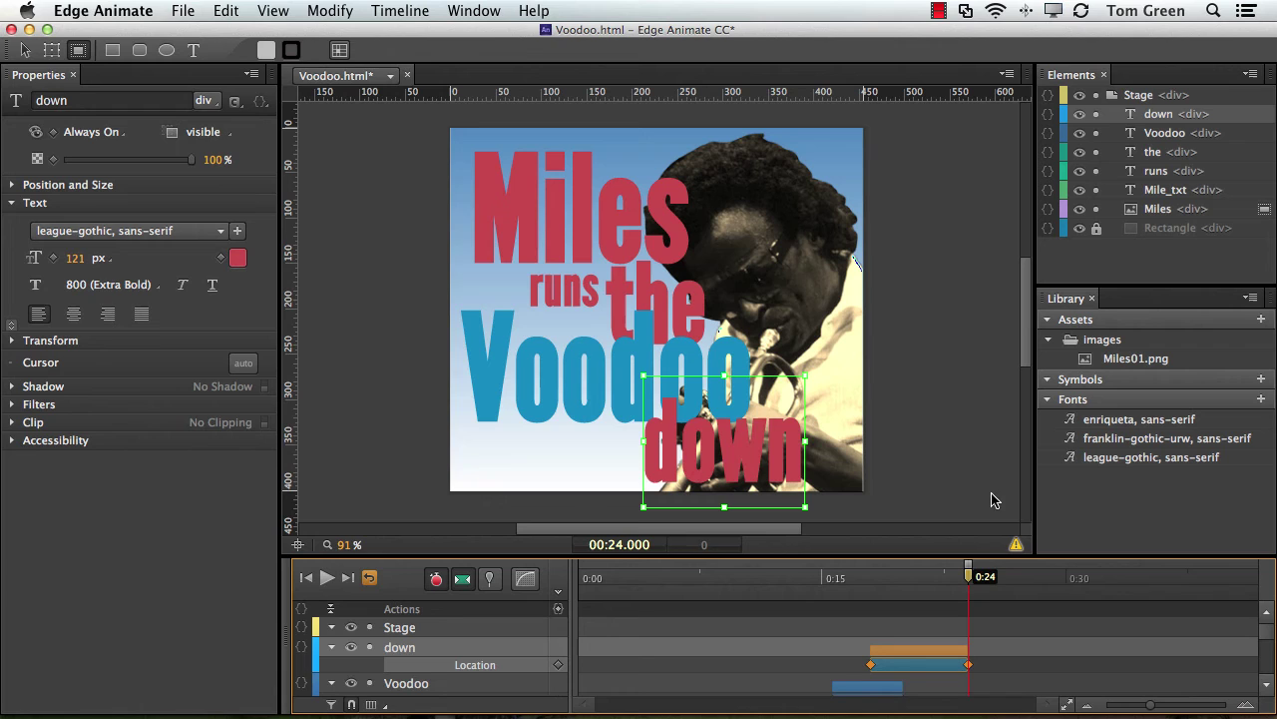
drag(969, 577, 505, 593)
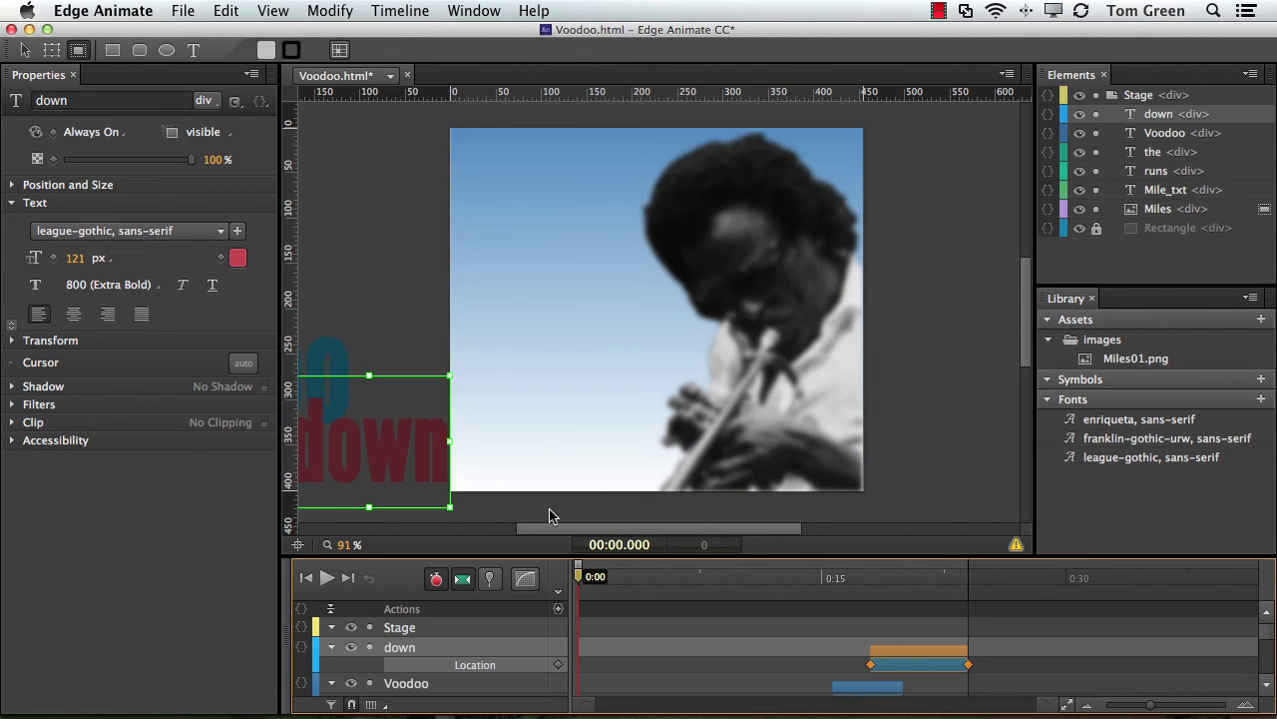
drag(704, 556, 705, 466)
click(752, 261)
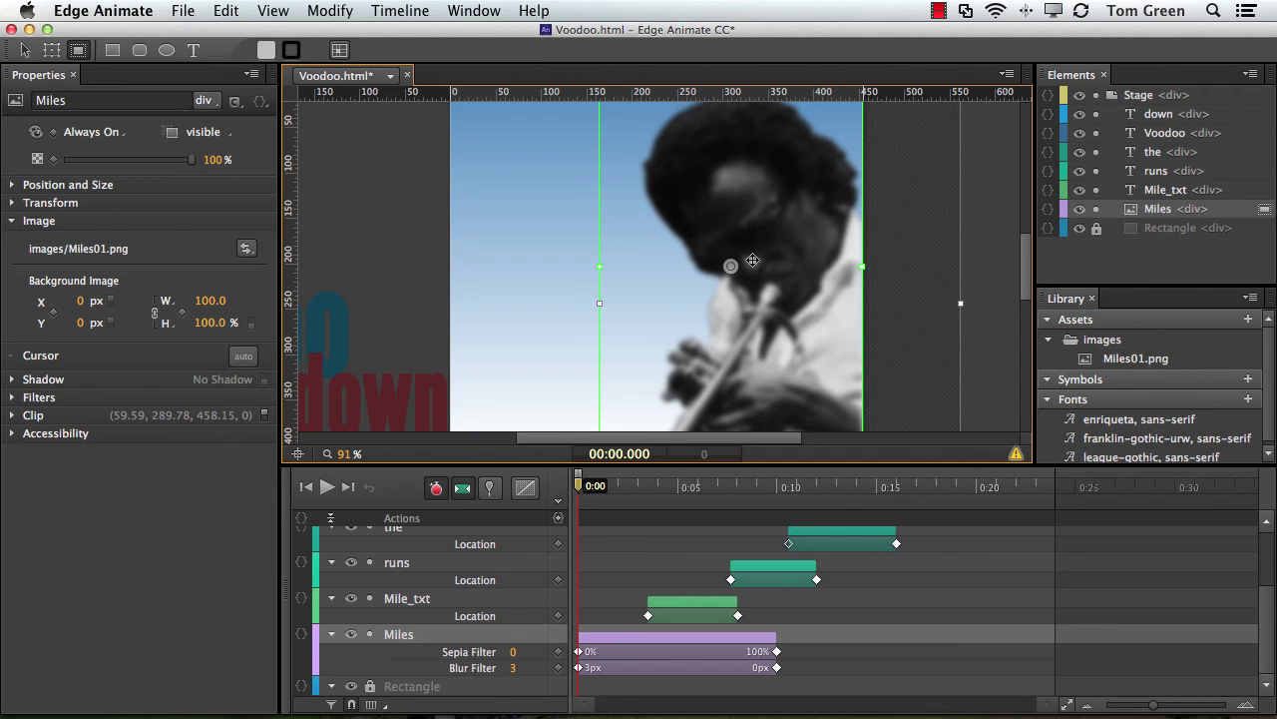
scroll(650, 467, up, 3)
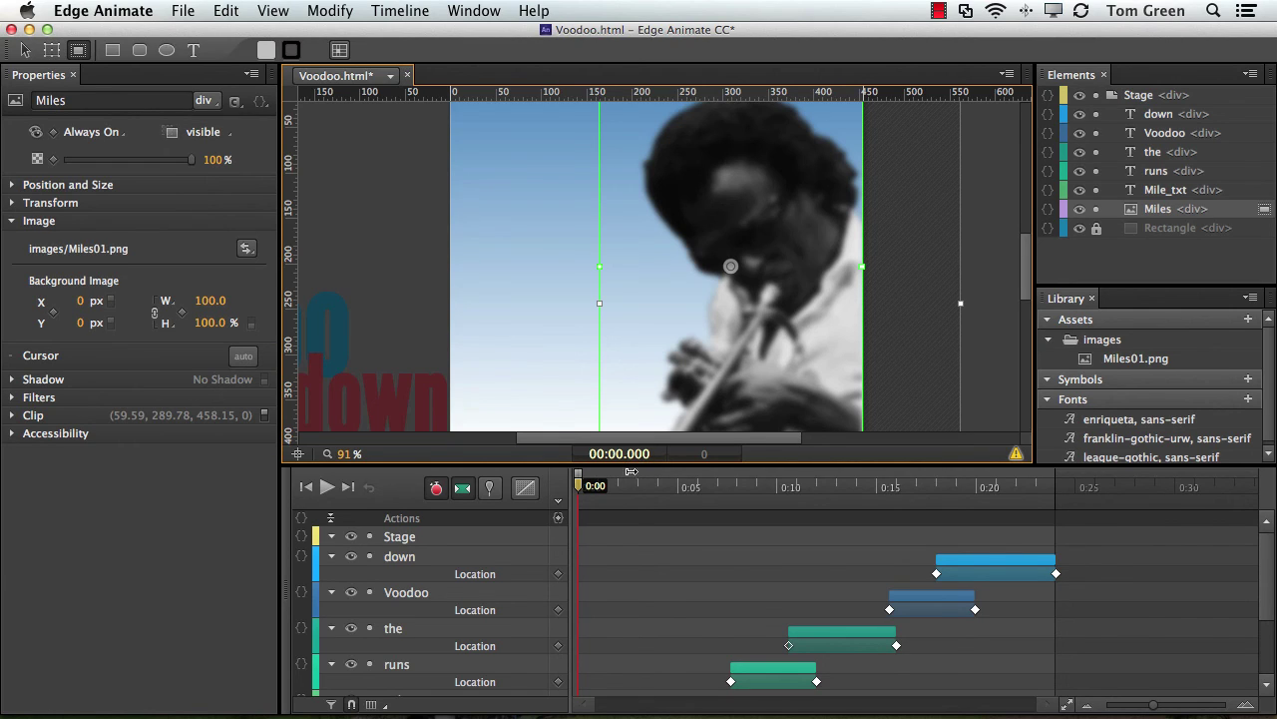
drag(635, 467, 636, 545)
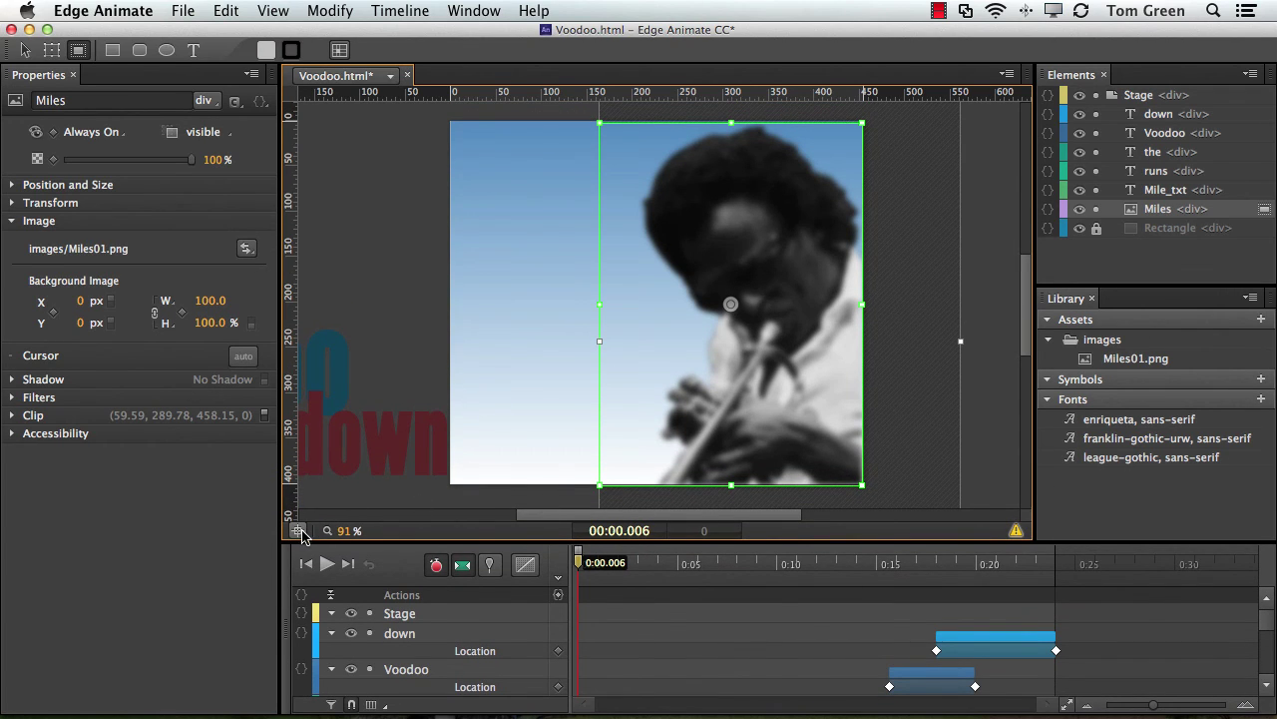
click(396, 321)
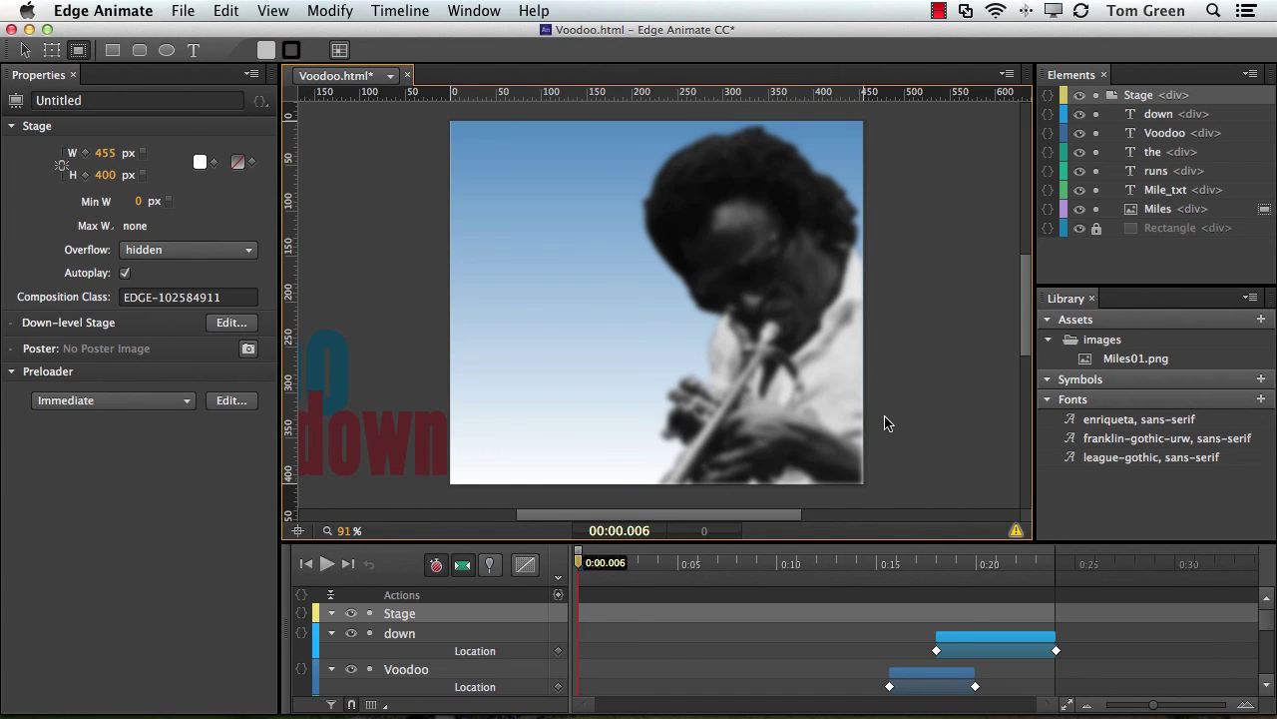
Play the Voodoo timeline with the Spacebar to preview the finished animation.
key(space)
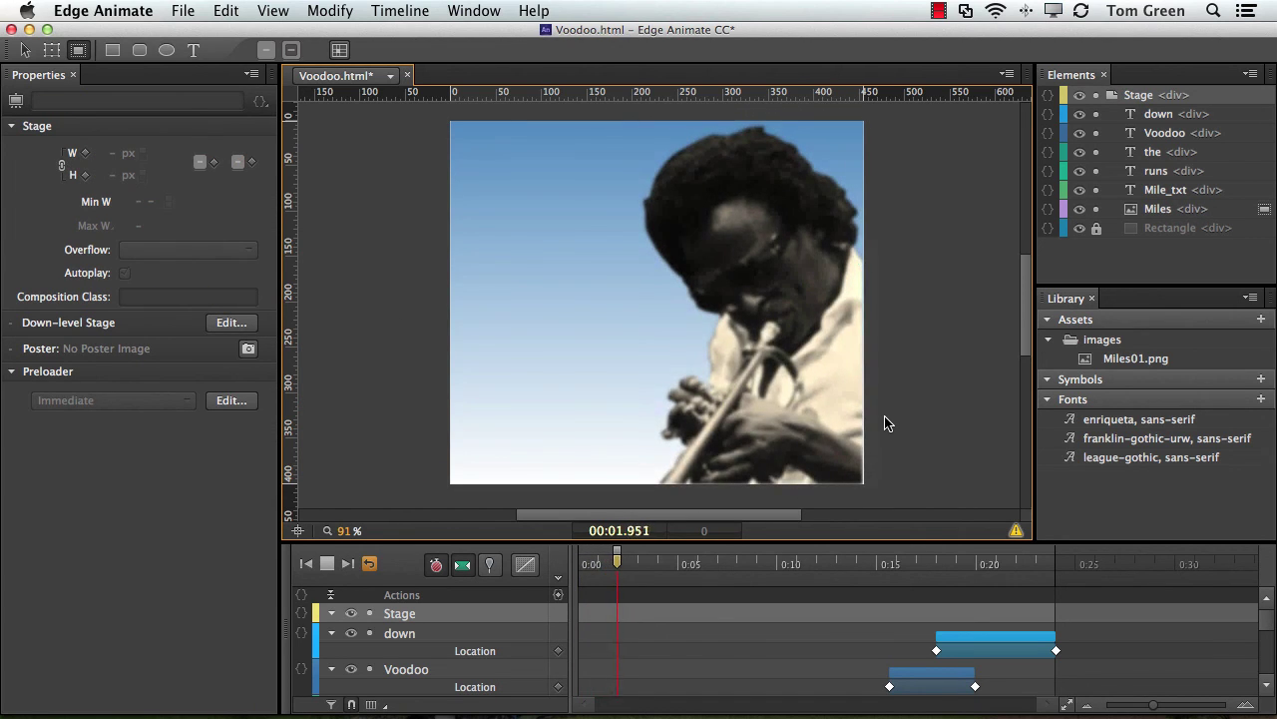